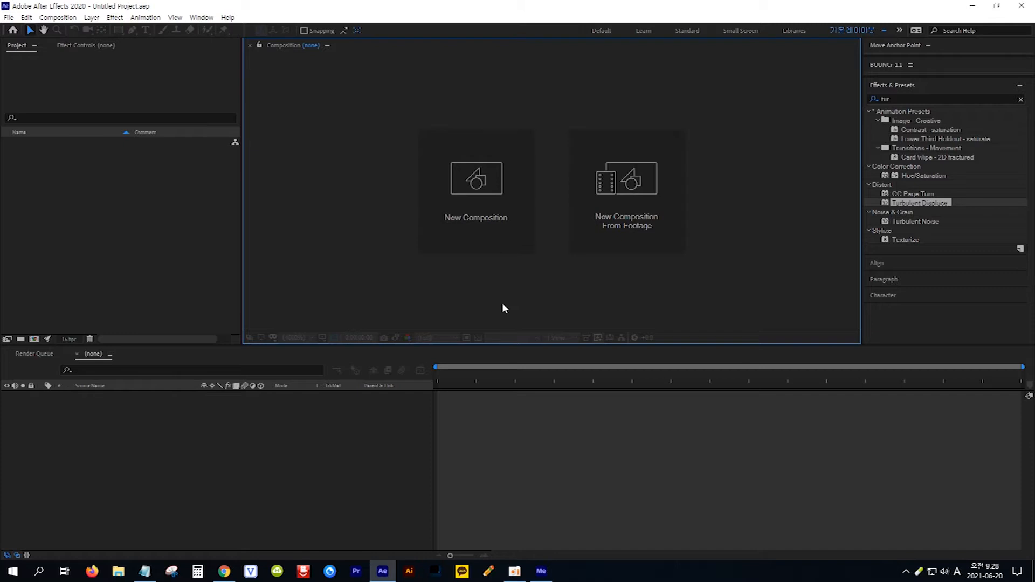
# - Create a new composition with the HDTV 1080 29.97 preset at 1920 × 1080 px
pyautogui.click(484, 191)
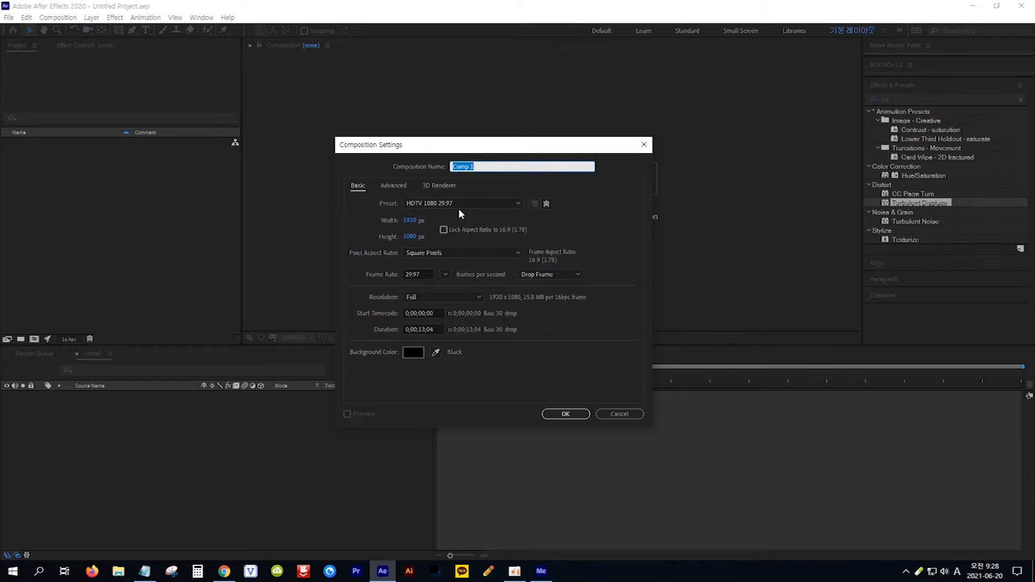
pyautogui.click(564, 414)
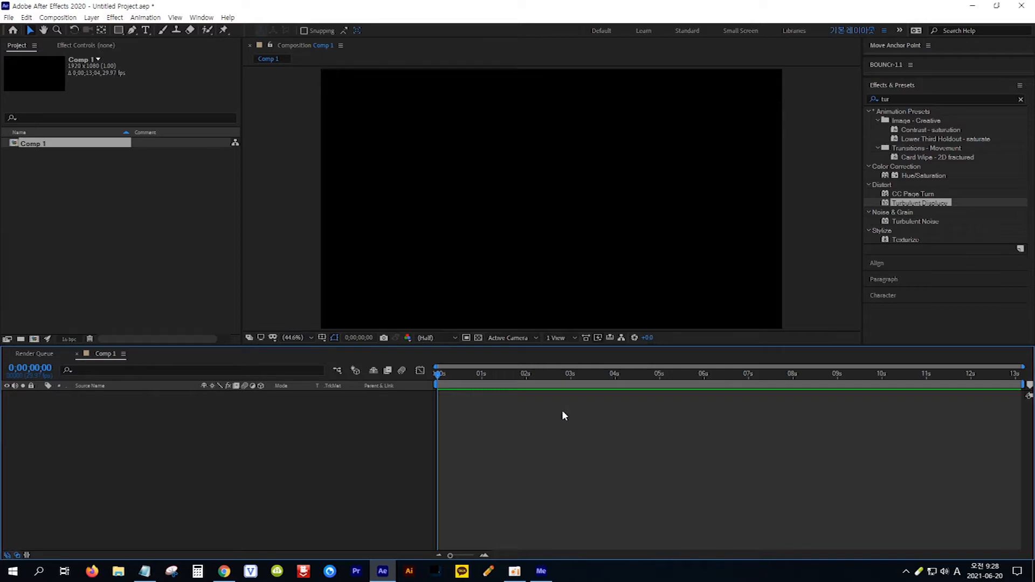
# - Add a 1920 × 1080 px solid layer in light orange FEBE6C as the background and lock it
pyautogui.click(92, 17)
pyautogui.moveTo(191, 34)
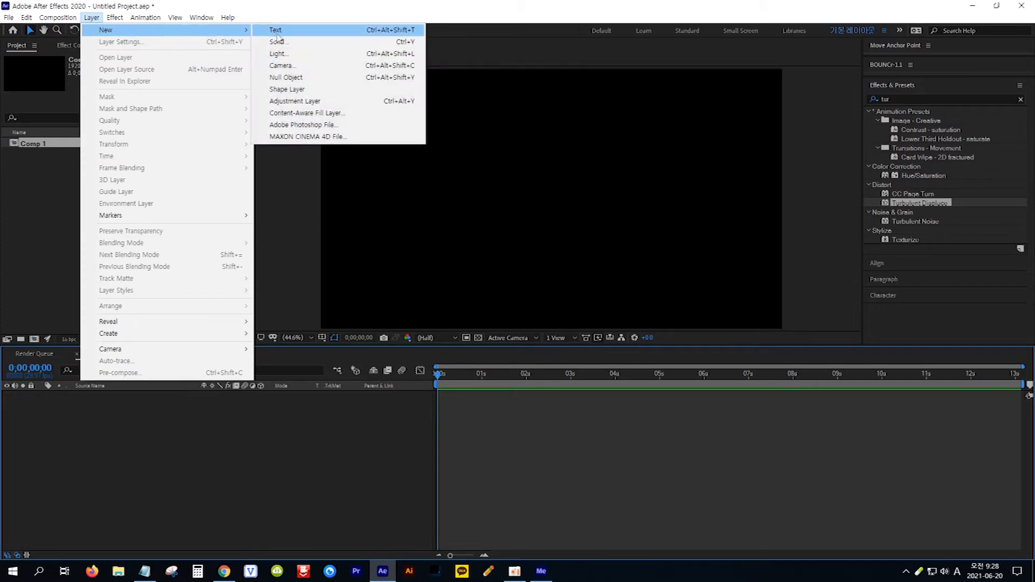
pyautogui.click(286, 41)
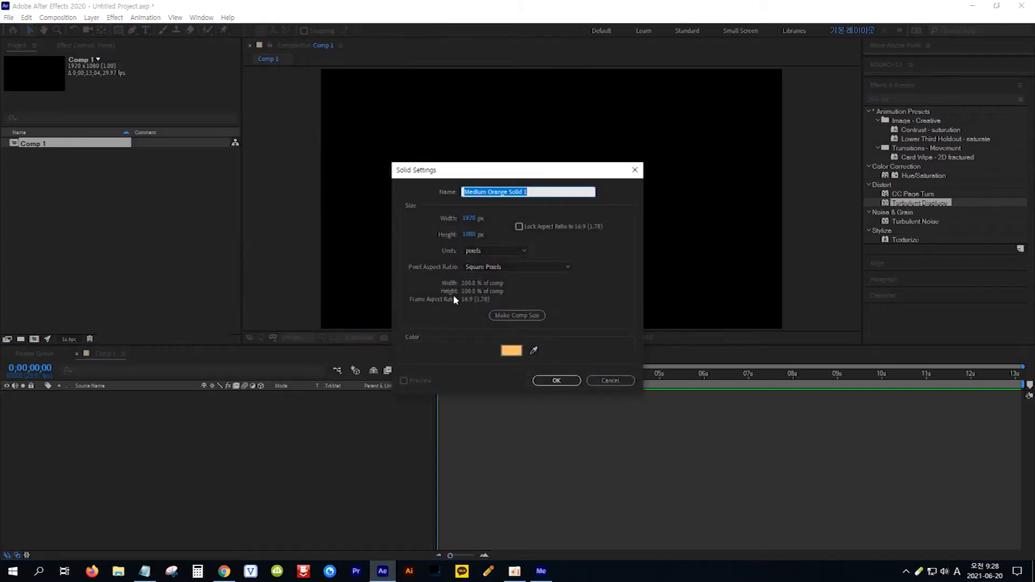
pyautogui.click(511, 351)
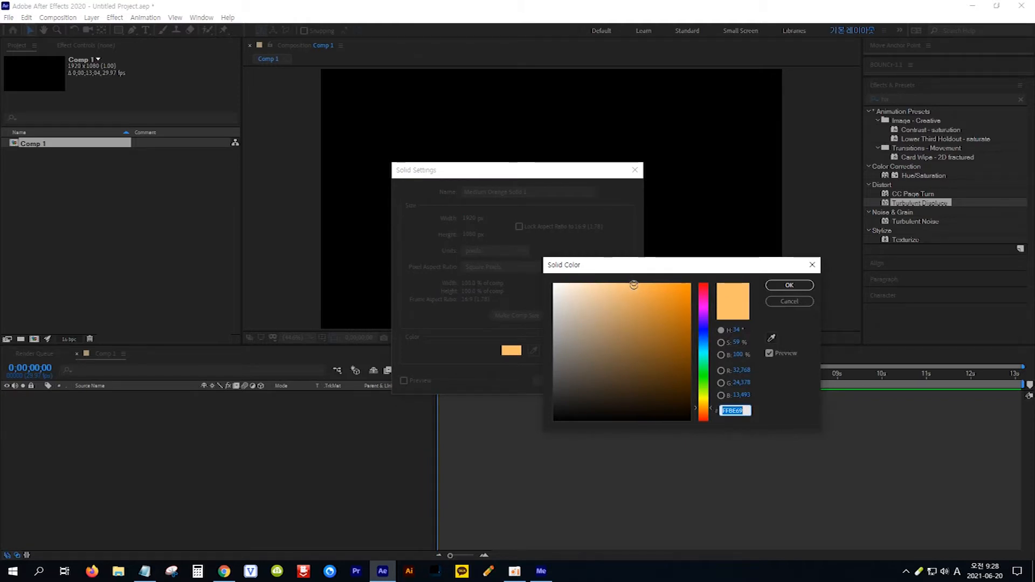
pyautogui.click(634, 285)
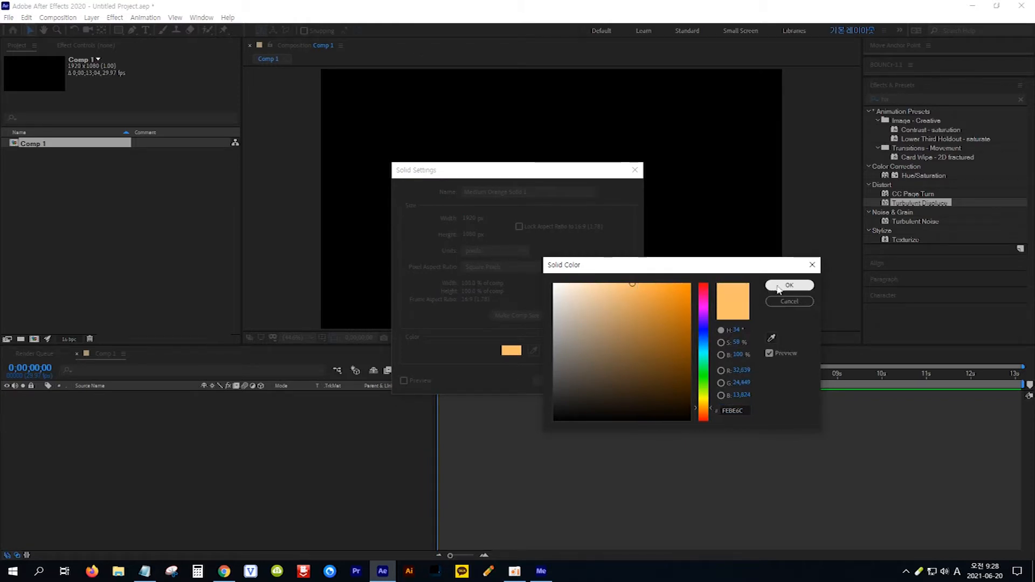
pyautogui.click(779, 287)
pyautogui.click(561, 382)
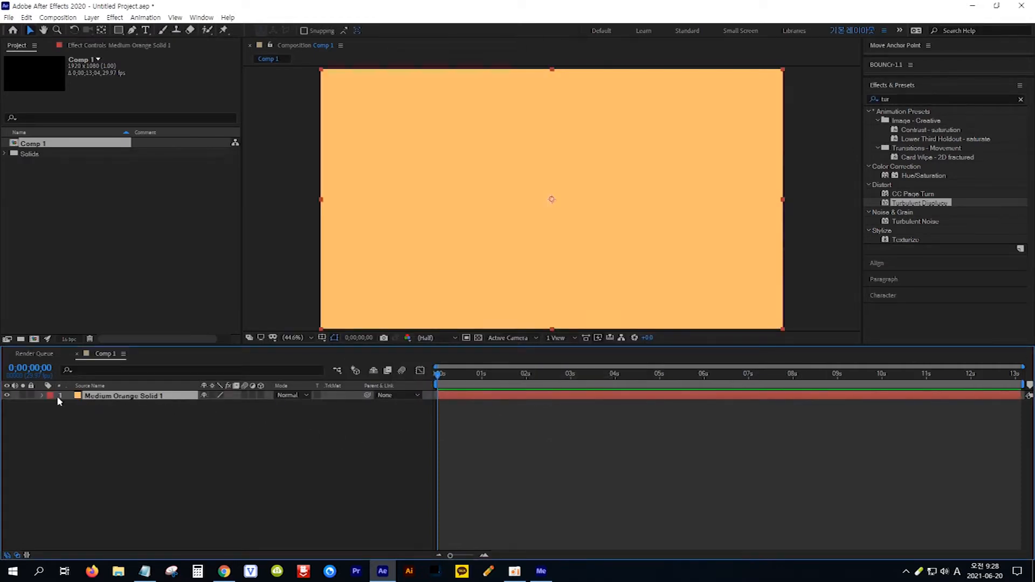
pyautogui.click(30, 395)
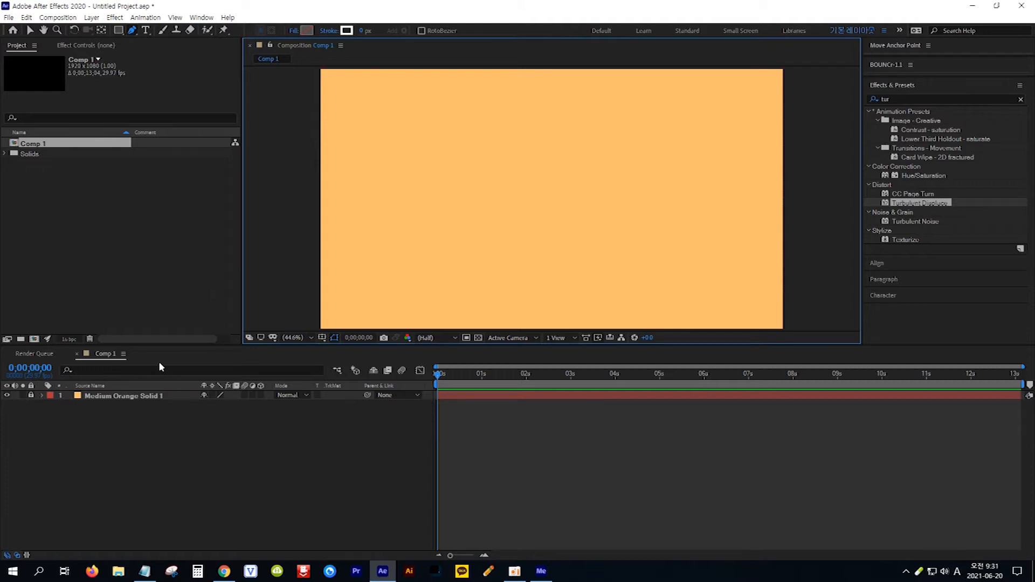
# - Show the proportional grid and set up the Pen tool with a white FFFFFF fill and no stroke
pyautogui.click(322, 338)
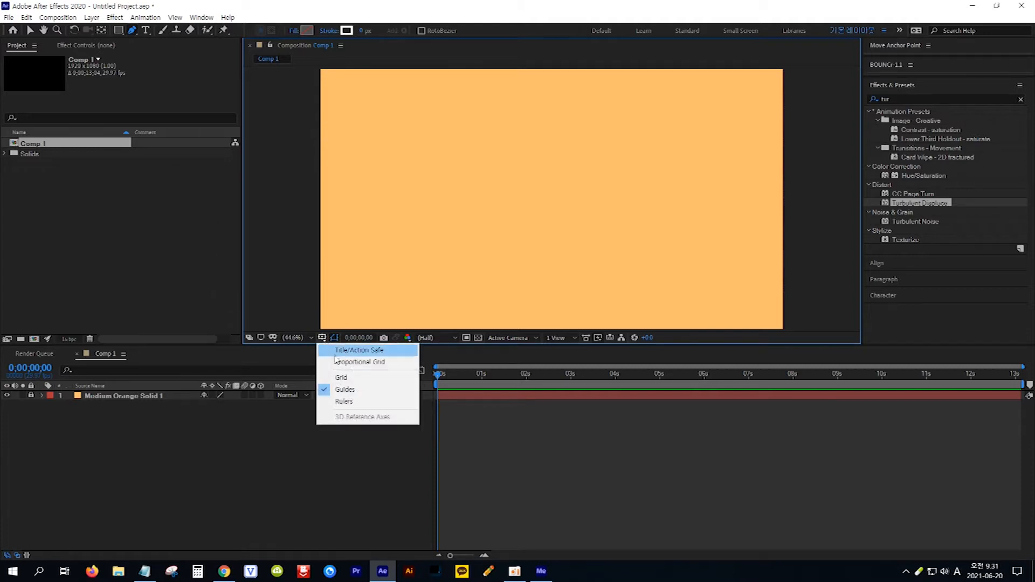
pyautogui.click(399, 364)
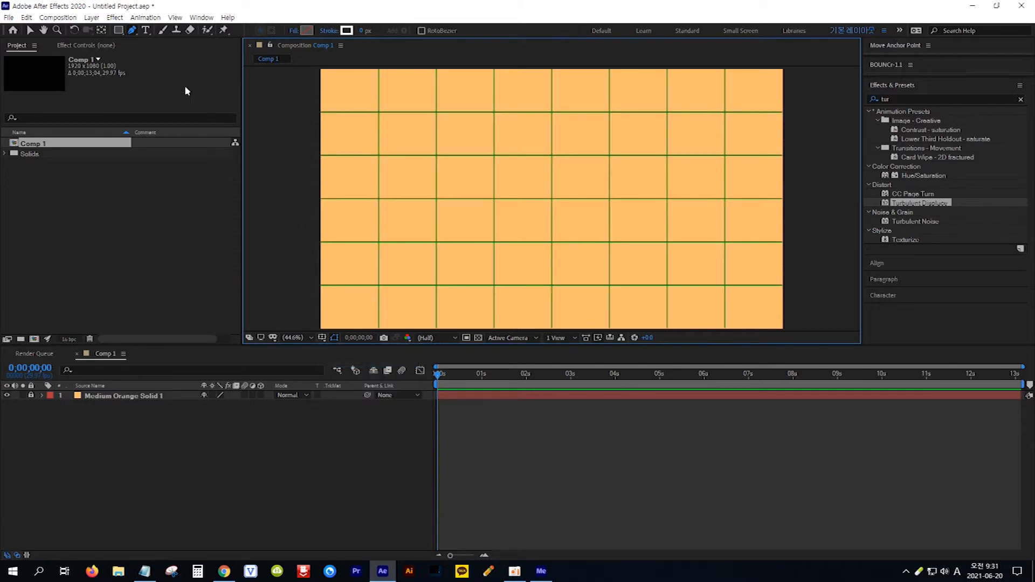
pyautogui.click(132, 31)
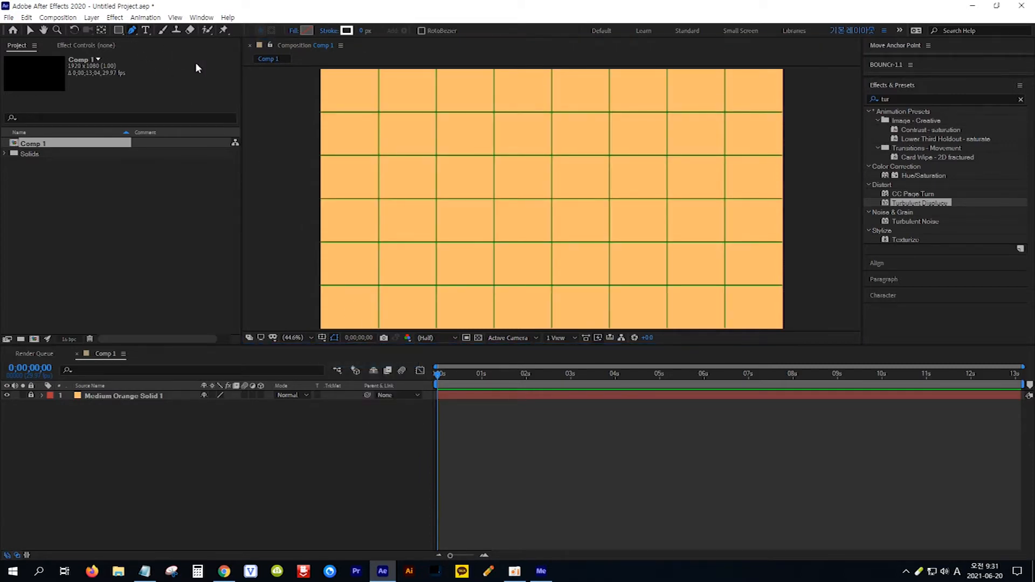
pyautogui.click(306, 31)
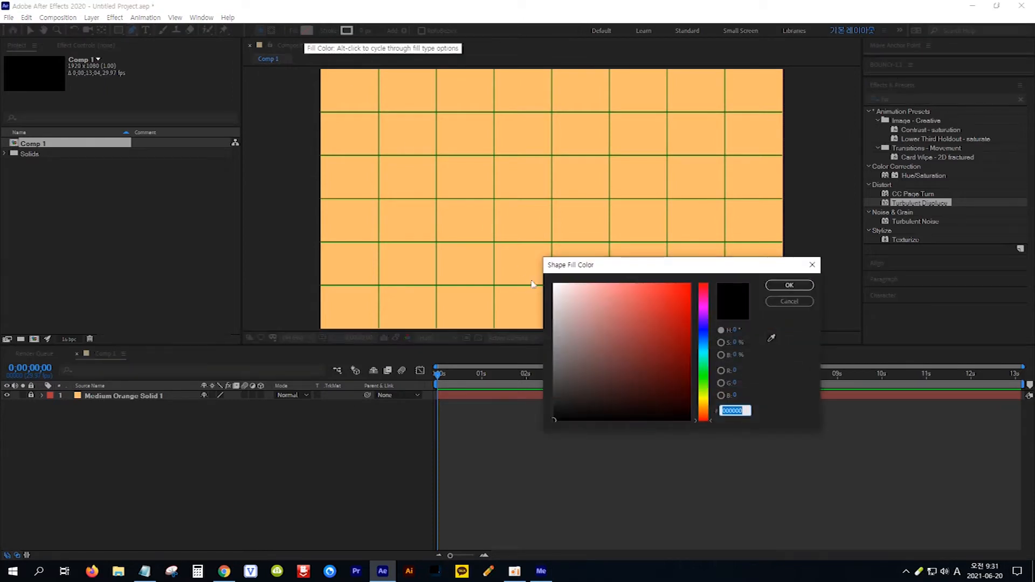
pyautogui.moveTo(571, 296); pyautogui.dragTo(537, 264)
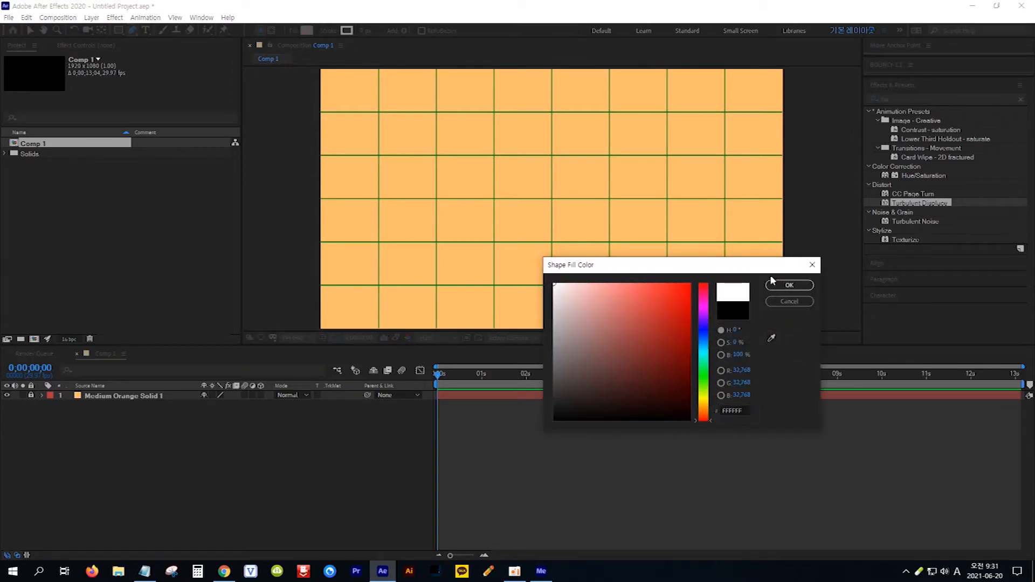
pyautogui.click(788, 286)
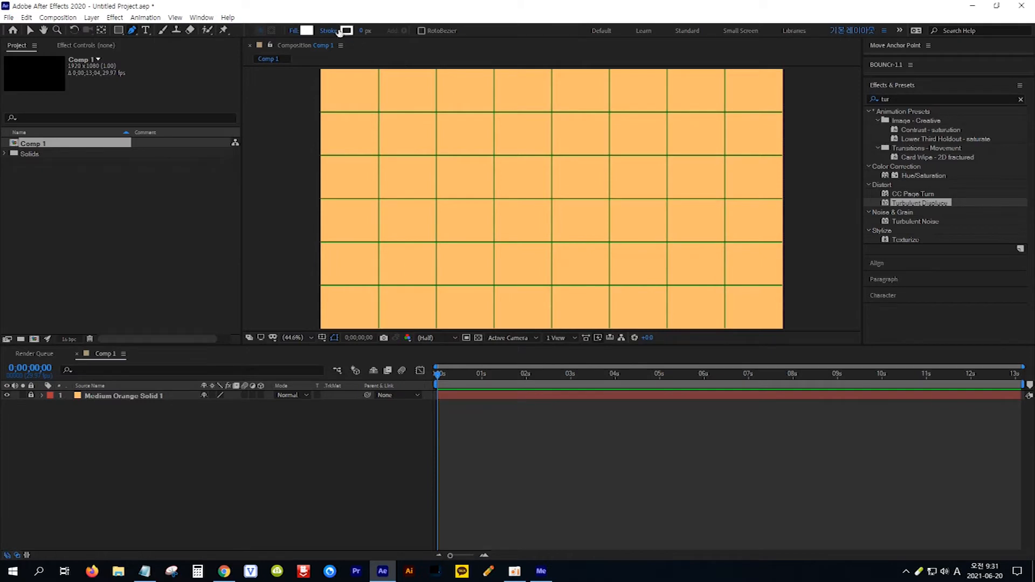
pyautogui.click(331, 29)
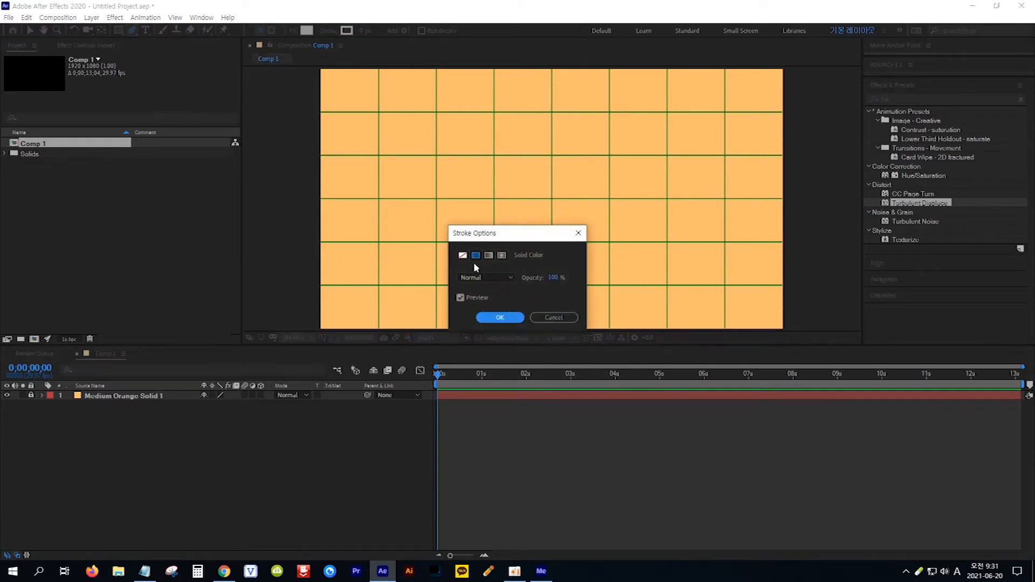
pyautogui.click(462, 256)
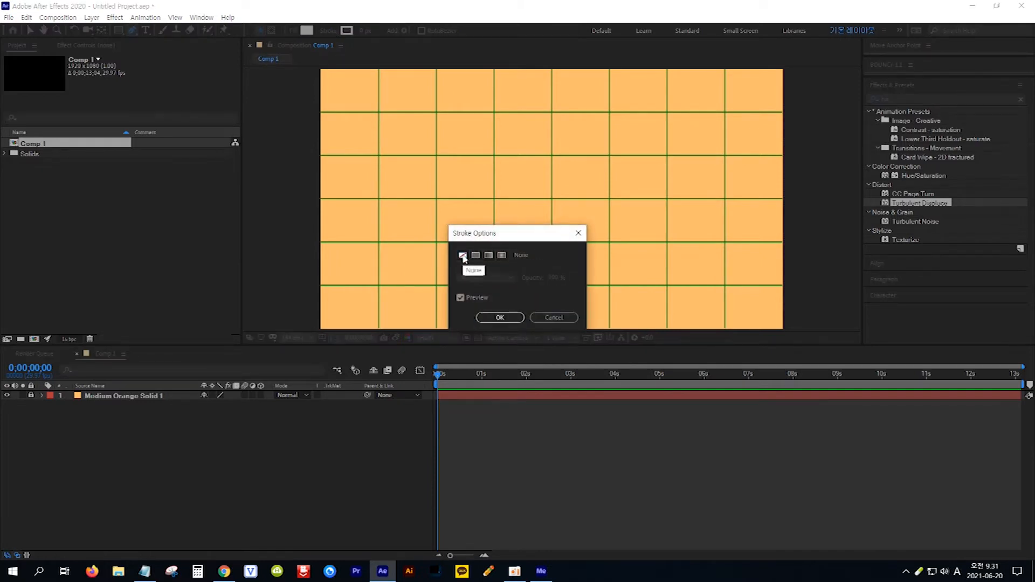
pyautogui.click(503, 317)
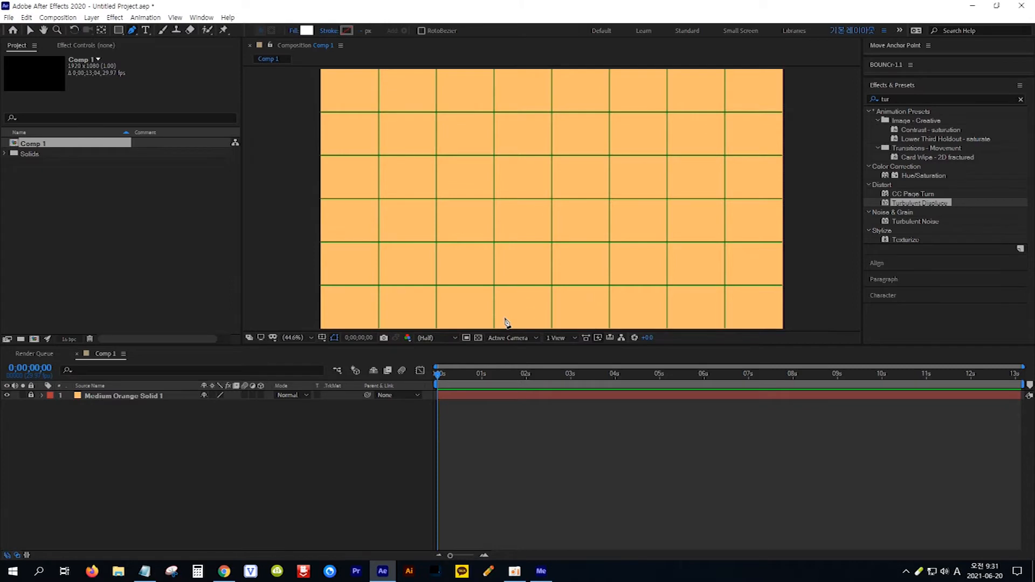
# - Draw a closed cup shape two grid cells wide at the top, three cells tall and tapering downward, and hide the proportional grid
pyautogui.click(494, 156)
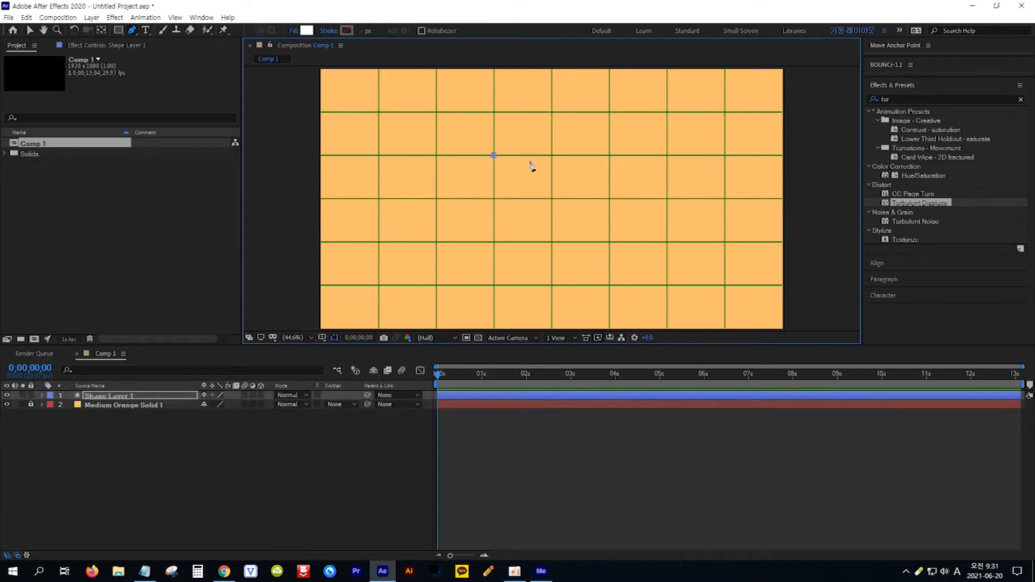
pyautogui.click(609, 155)
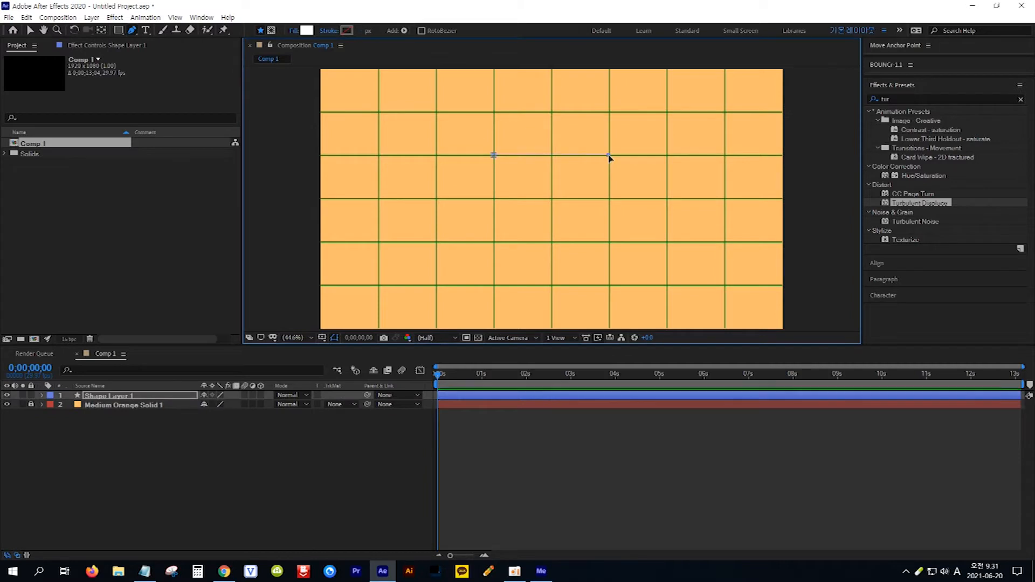
pyautogui.click(597, 284)
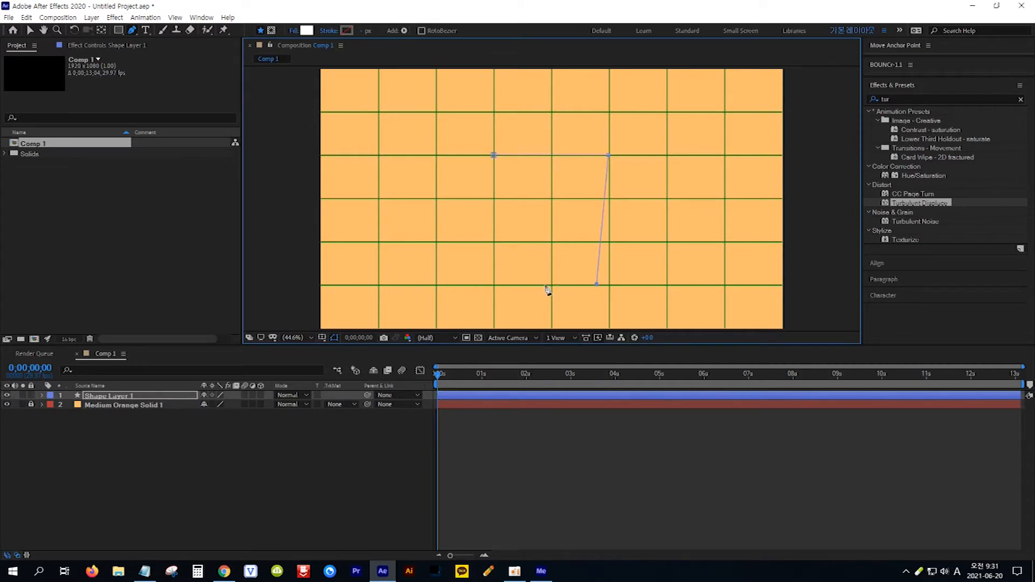
pyautogui.click(510, 285)
pyautogui.click(493, 155)
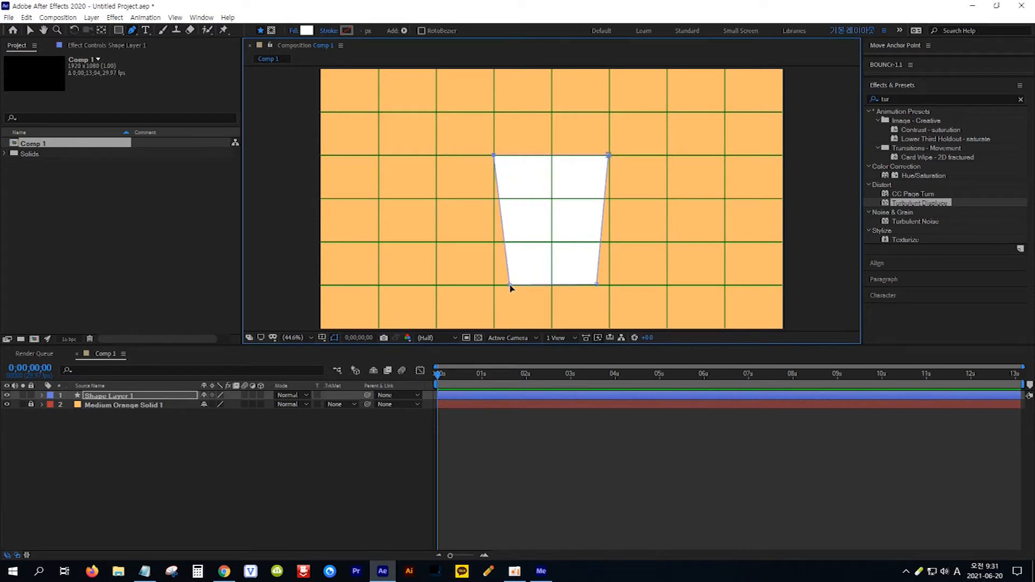
pyautogui.moveTo(509, 287); pyautogui.dragTo(509, 288)
pyautogui.click(323, 338)
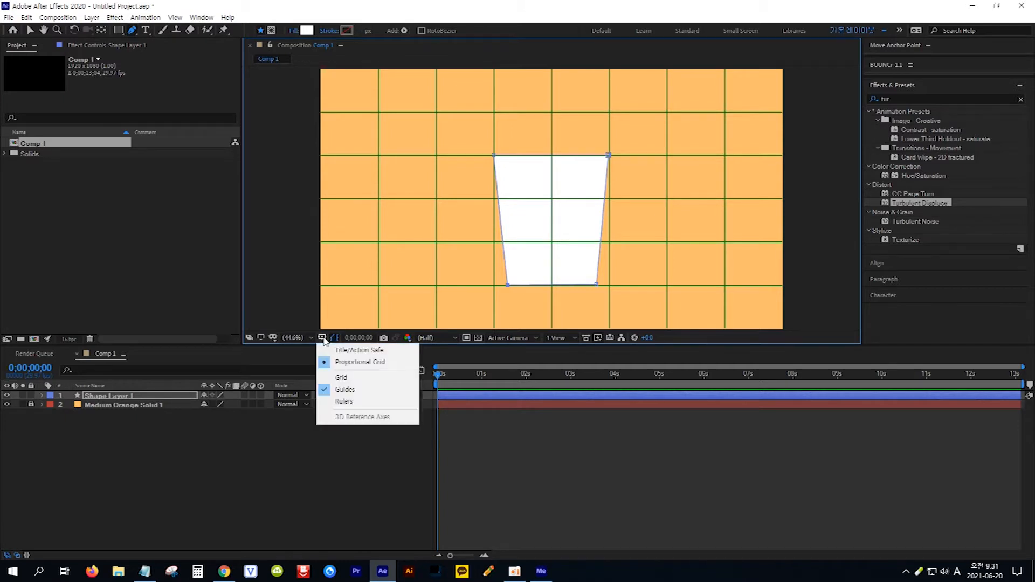
pyautogui.click(364, 366)
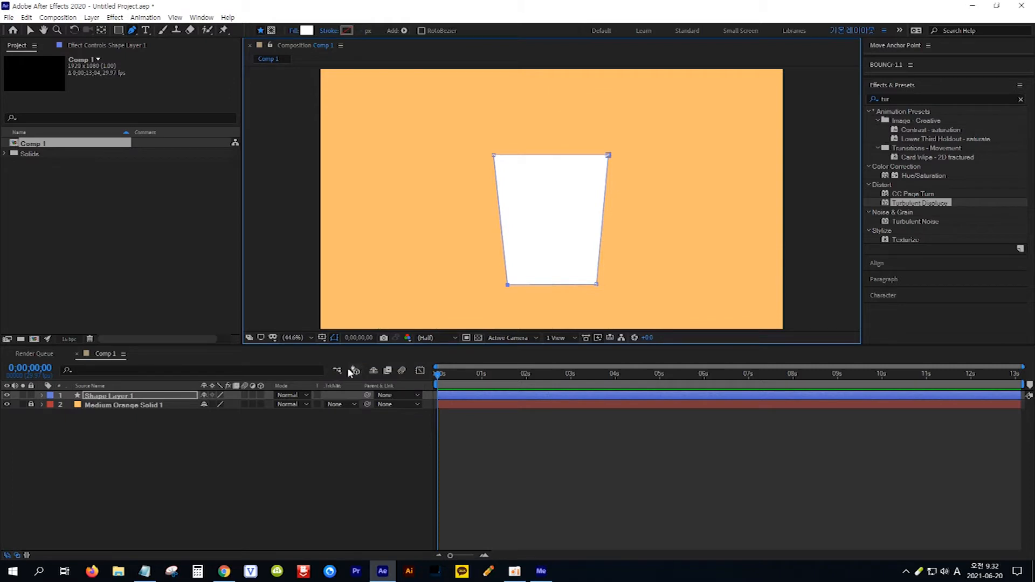
# - Rename the cup shape layer to 컵 and duplicate it
pyautogui.click(151, 399)
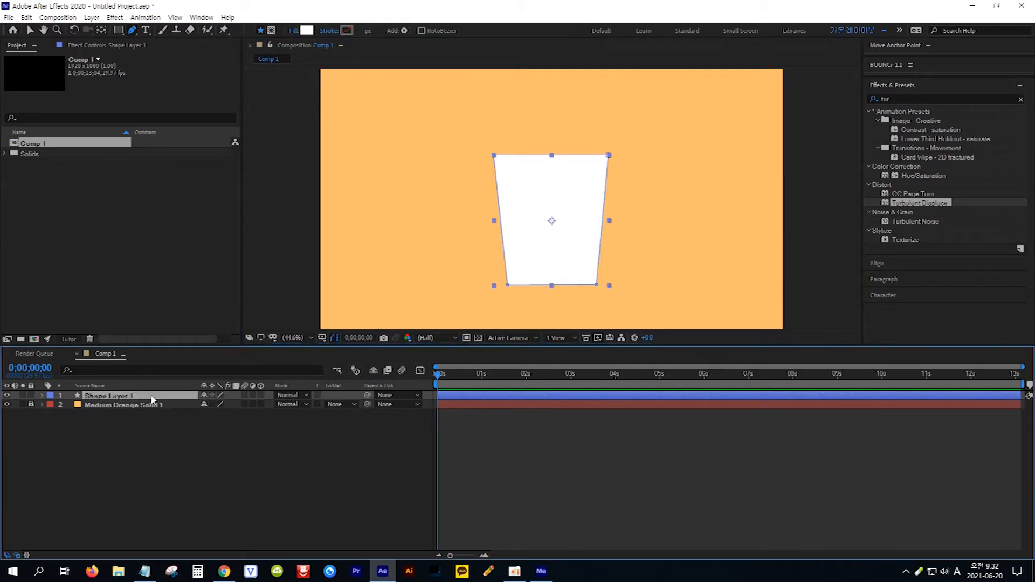
pyautogui.press('Return')
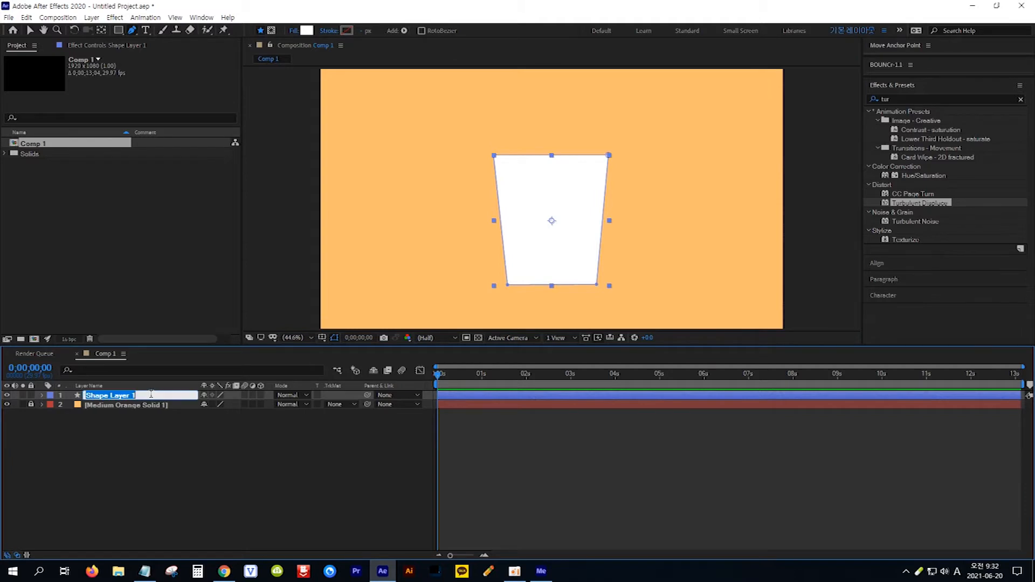
pyautogui.press('Hangul')
pyautogui.write('기')
pyautogui.press('Return')
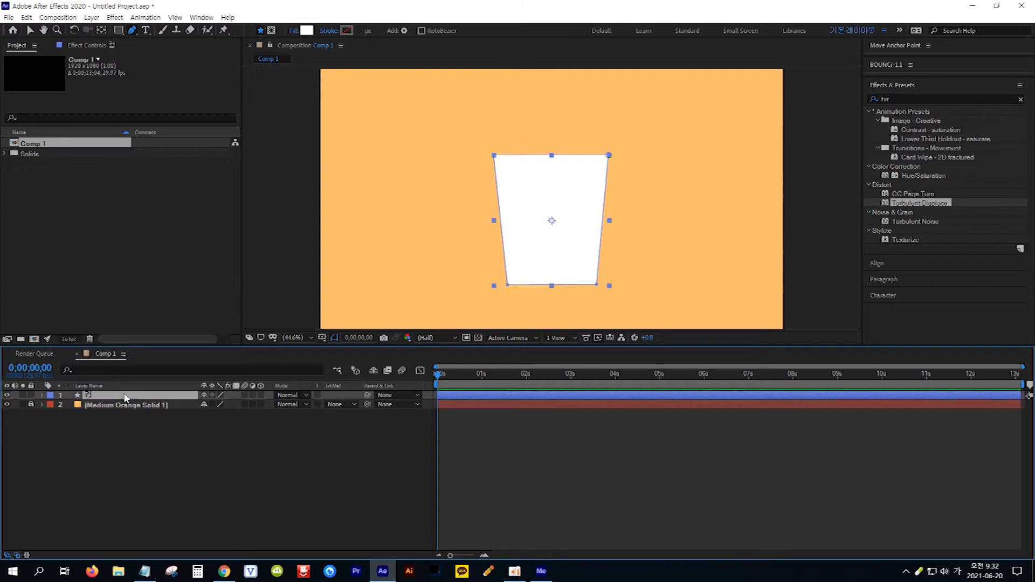
pyautogui.hotkey('ctrl', 'd')
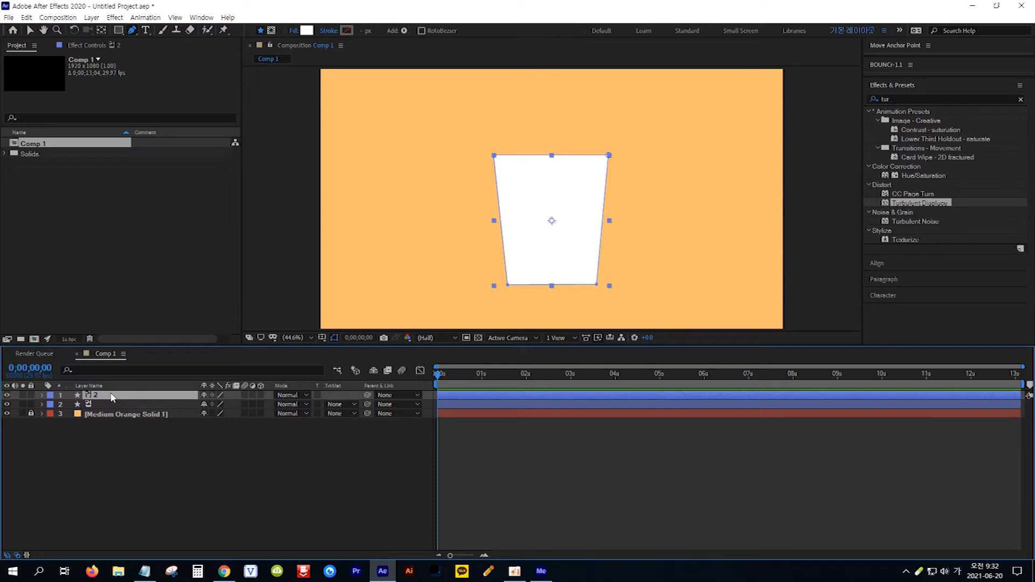
# - Draw a dark brown 724300 rectangle without a stroke on a new shape layer, covering the whole cup, and center its anchor point
pyautogui.click(139, 465)
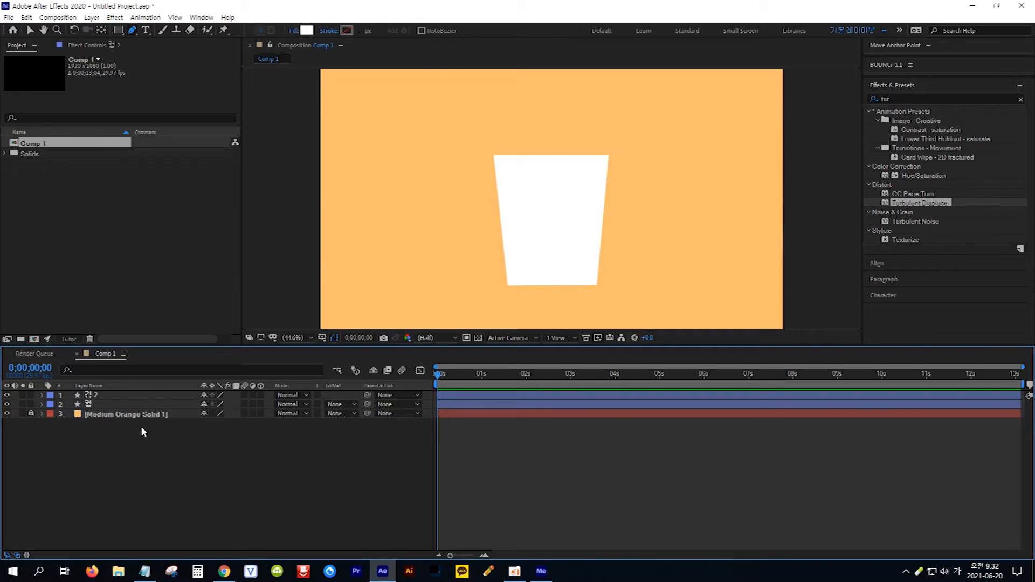
pyautogui.click(118, 30)
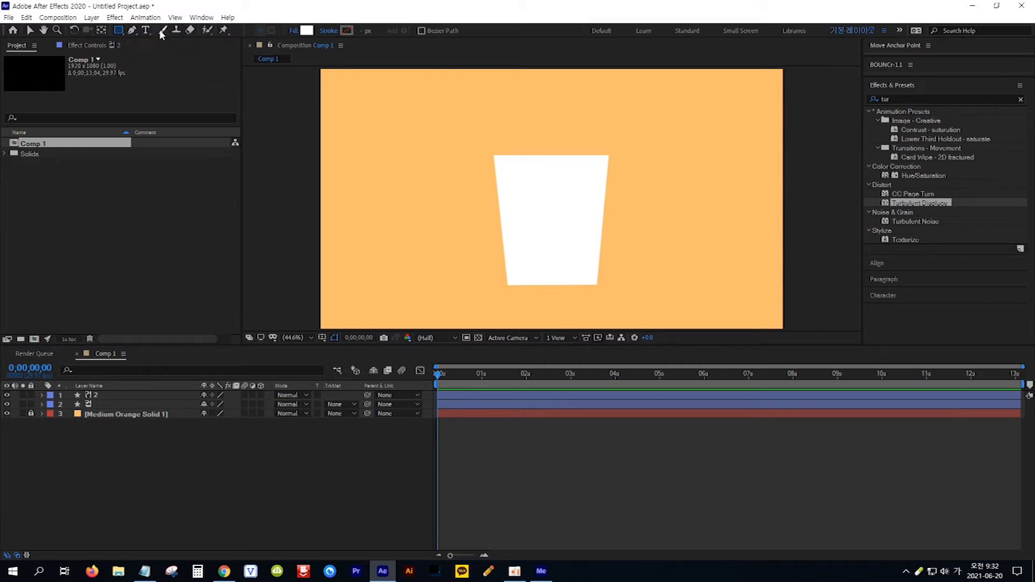
pyautogui.click(305, 30)
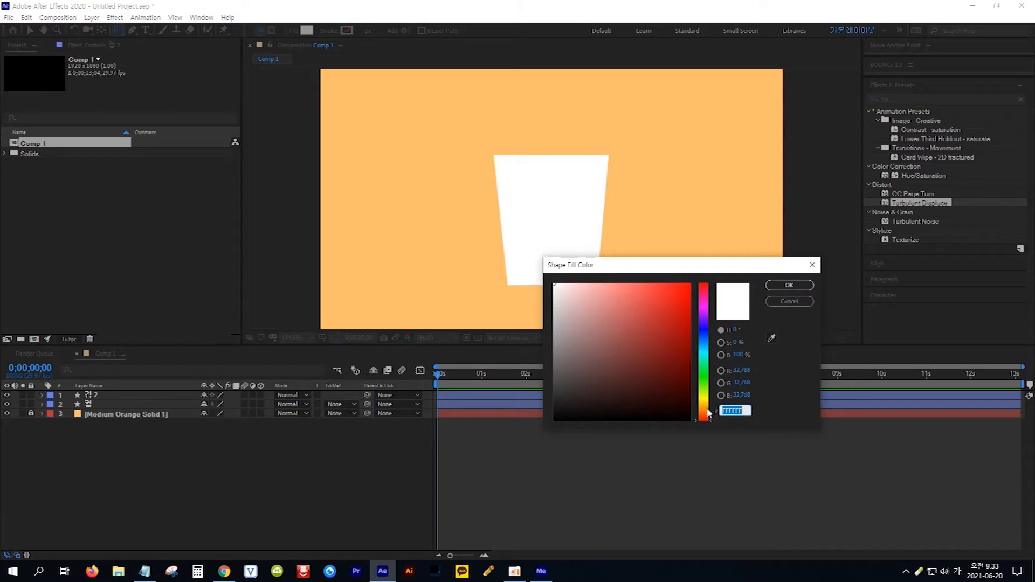
pyautogui.click(705, 408)
pyautogui.moveTo(683, 347); pyautogui.dragTo(690, 359)
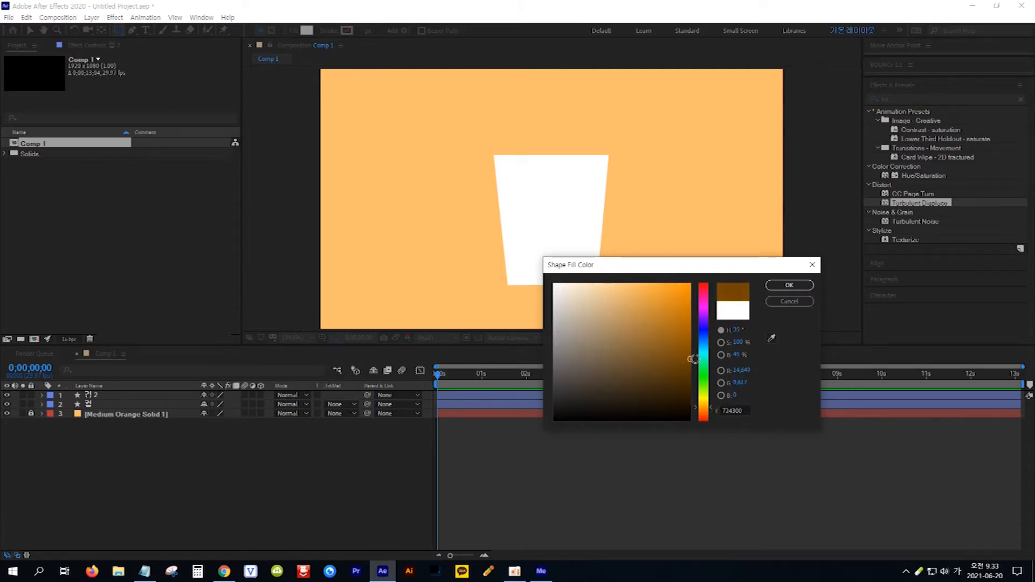
pyautogui.click(787, 289)
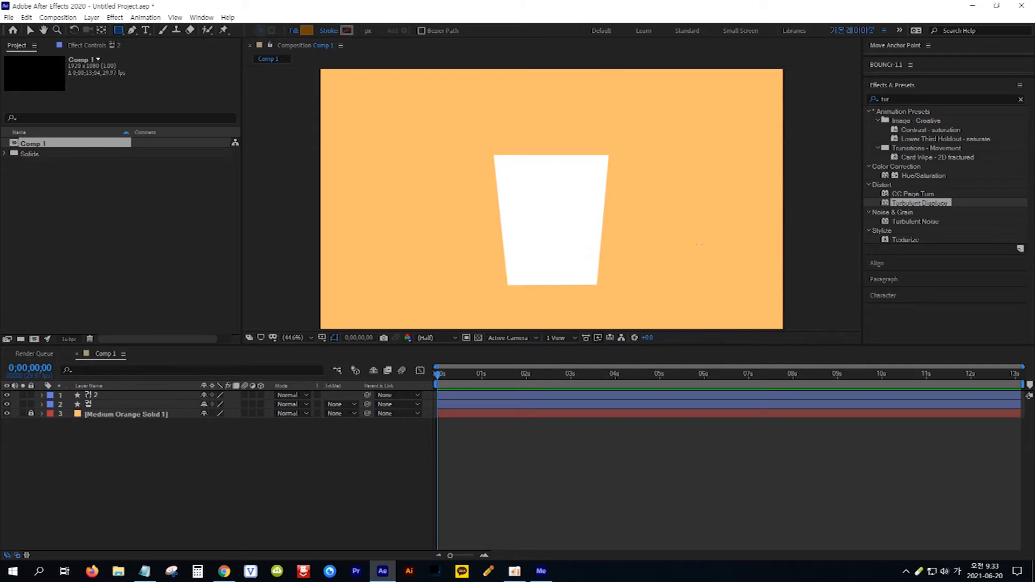
pyautogui.moveTo(430, 141)
pyautogui.mouseDown()
pyautogui.moveTo(593, 262)
pyautogui.moveTo(689, 307)
pyautogui.mouseUp()
pyautogui.hotkey('ctrl', 'alt', 'Home')
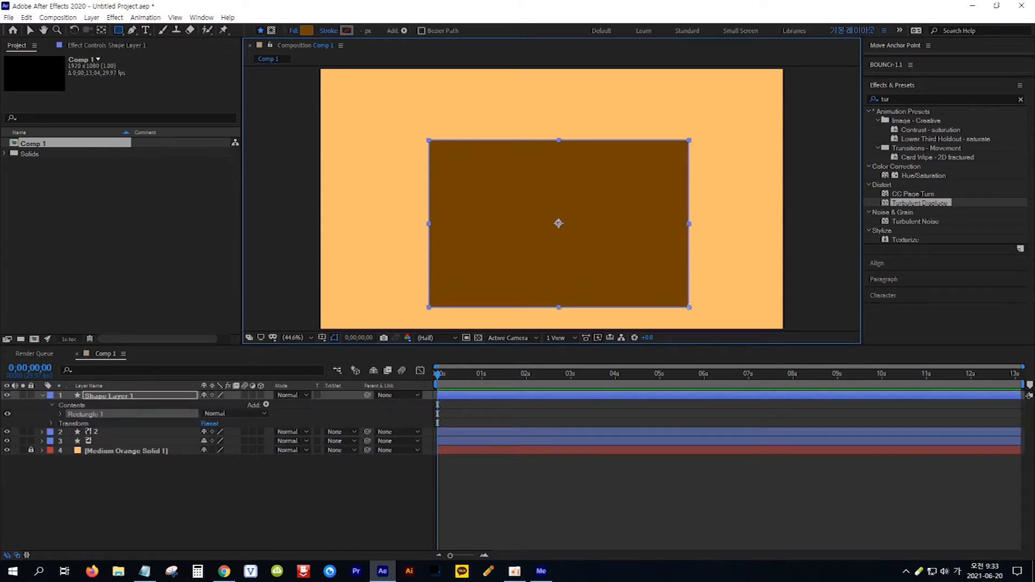
# - Find the Turbulent Displace effect and apply it to the brown rectangle layer
pyautogui.click(145, 571)
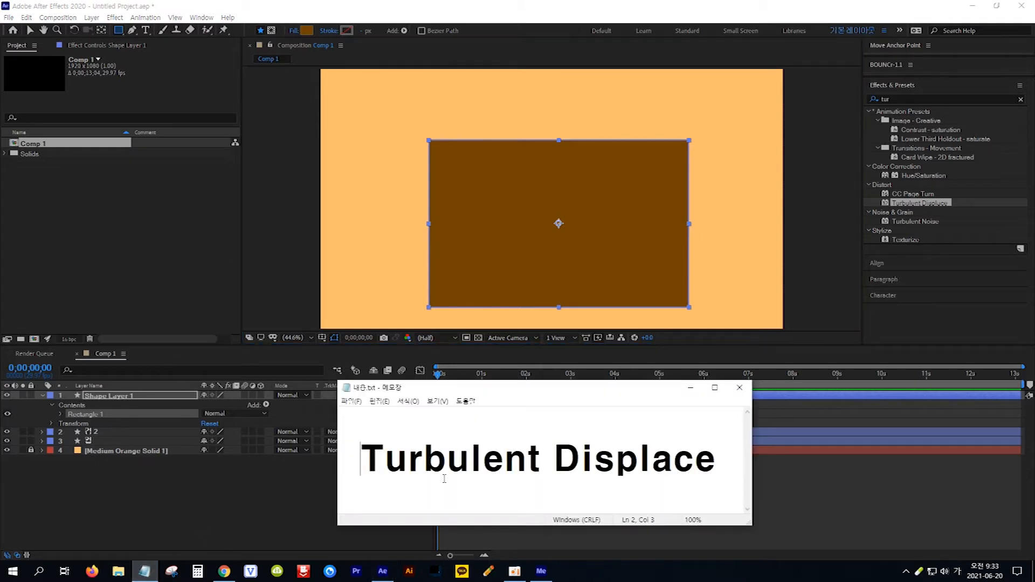
pyautogui.moveTo(423, 463); pyautogui.dragTo(367, 459)
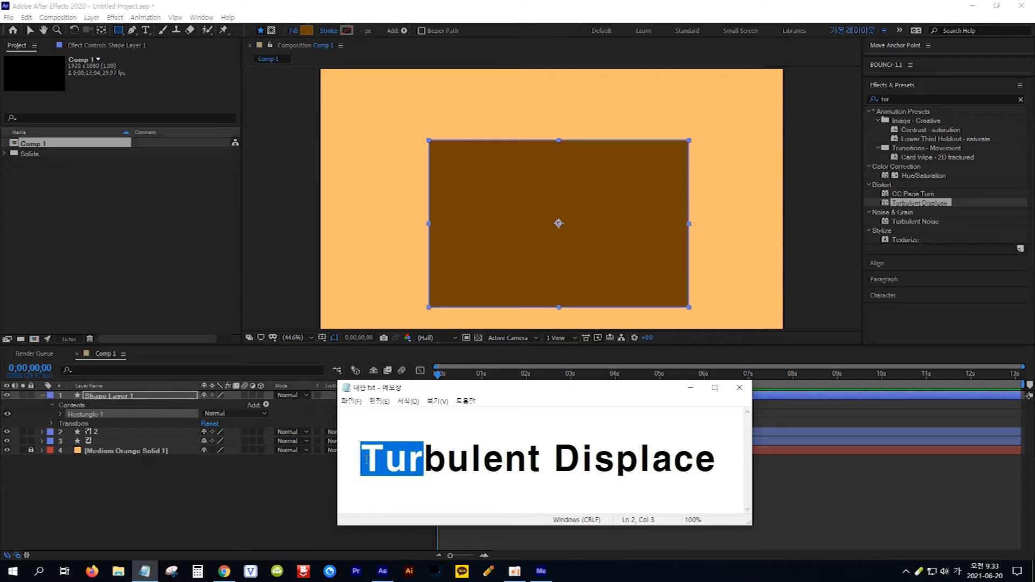
pyautogui.click(910, 101)
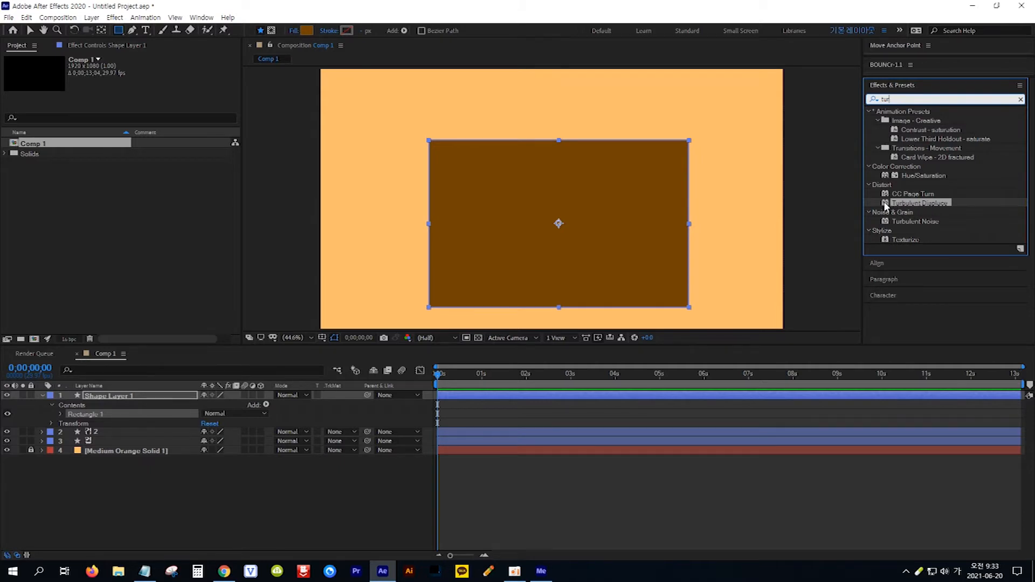
pyautogui.moveTo(886, 207)
pyautogui.mouseDown()
pyautogui.moveTo(471, 270)
pyautogui.moveTo(227, 388)
pyautogui.moveTo(121, 394)
pyautogui.mouseUp()
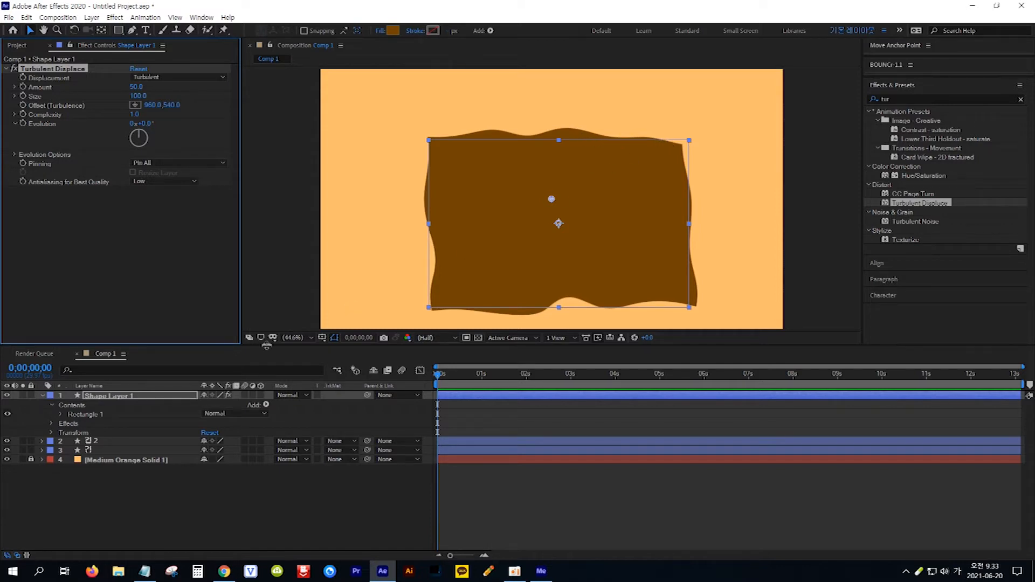
# - Rename the brown rectangle layer to 커피
pyautogui.click(154, 395)
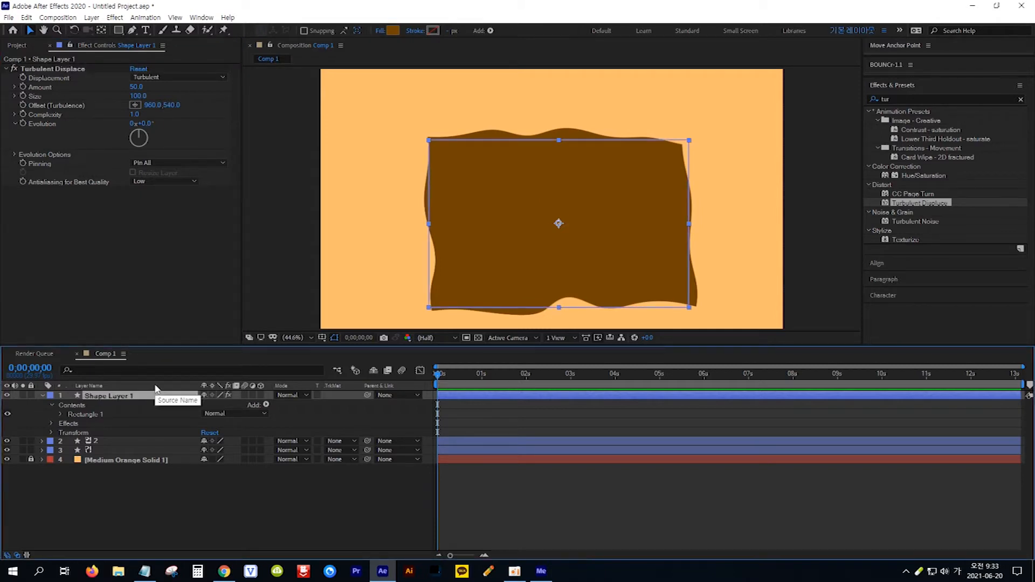
pyautogui.press('Return')
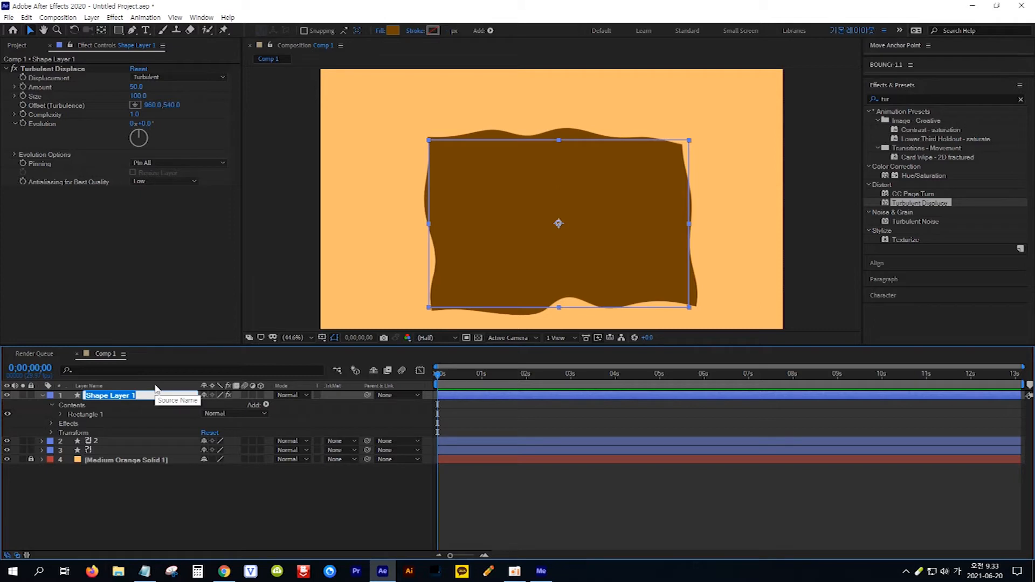
pyautogui.write('커피')
pyautogui.press('Return')
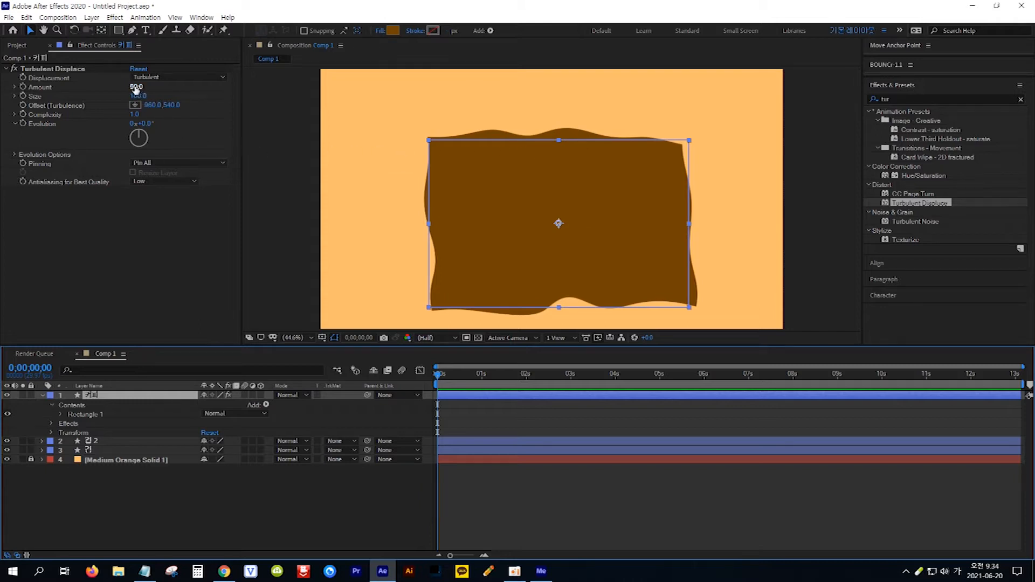
# - Set the 커피 layer's Turbulent Displace Amount to 100 and Size to 100
pyautogui.moveTo(136, 87)
pyautogui.mouseDown()
pyautogui.moveTo(147, 88)
pyautogui.moveTo(108, 91)
pyautogui.moveTo(165, 91)
pyautogui.mouseUp()
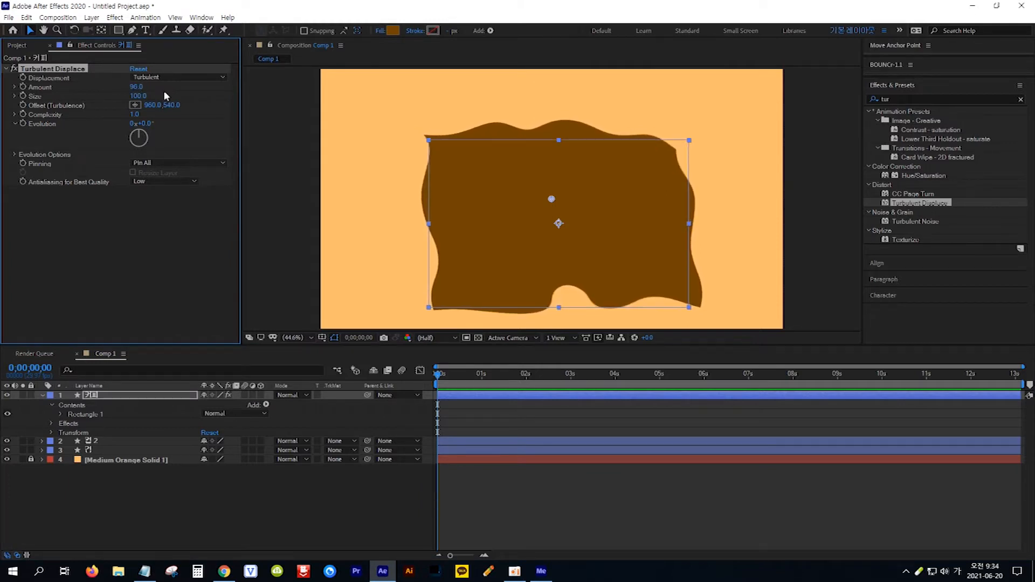
pyautogui.click(135, 87)
pyautogui.write('100')
pyautogui.press('Return')
pyautogui.click(139, 96)
pyautogui.moveTo(140, 96)
pyautogui.mouseDown()
pyautogui.moveTo(127, 95)
pyautogui.moveTo(144, 96)
pyautogui.mouseUp()
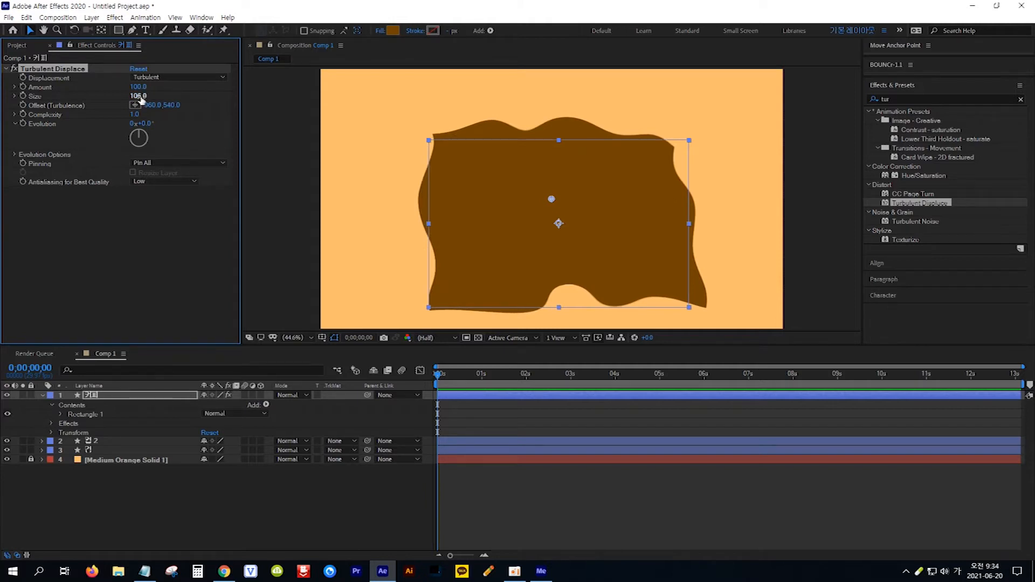
pyautogui.click(141, 96)
pyautogui.write('100')
pyautogui.press('Return')
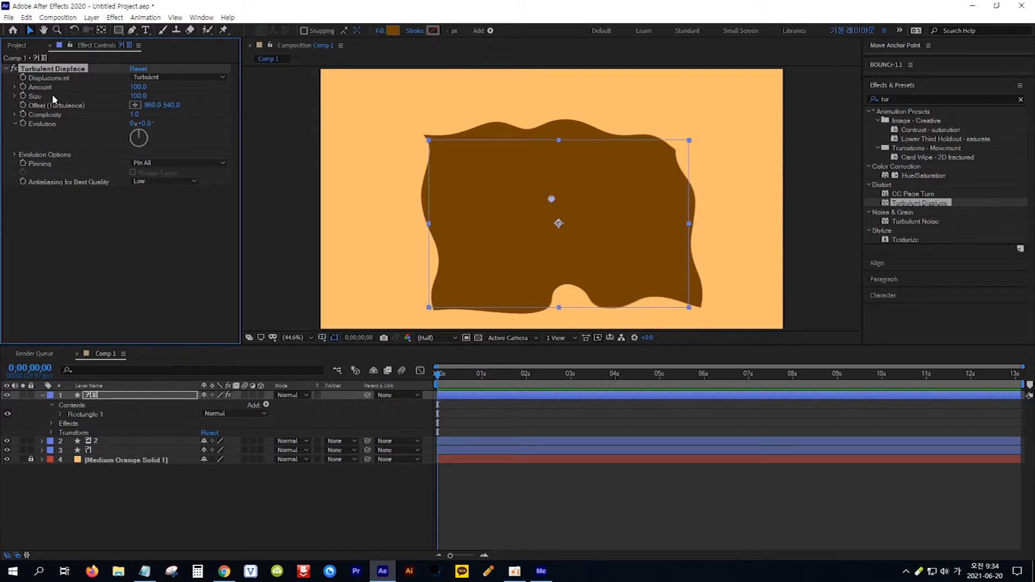
# - Keyframe Turbulent Displace Amount and Size at 0 seconds, set Amount to 0 and Size to 2 at 4 seconds, and preview the animation
pyautogui.click(22, 97)
pyautogui.click(440, 378)
pyautogui.moveTo(440, 377); pyautogui.dragTo(615, 383)
pyautogui.click(139, 87)
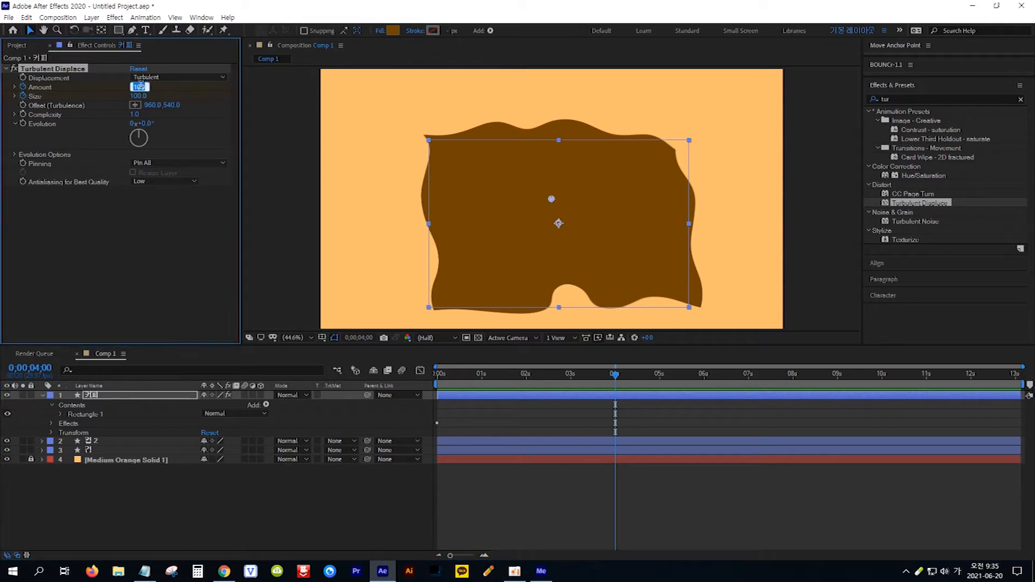
pyautogui.write('0')
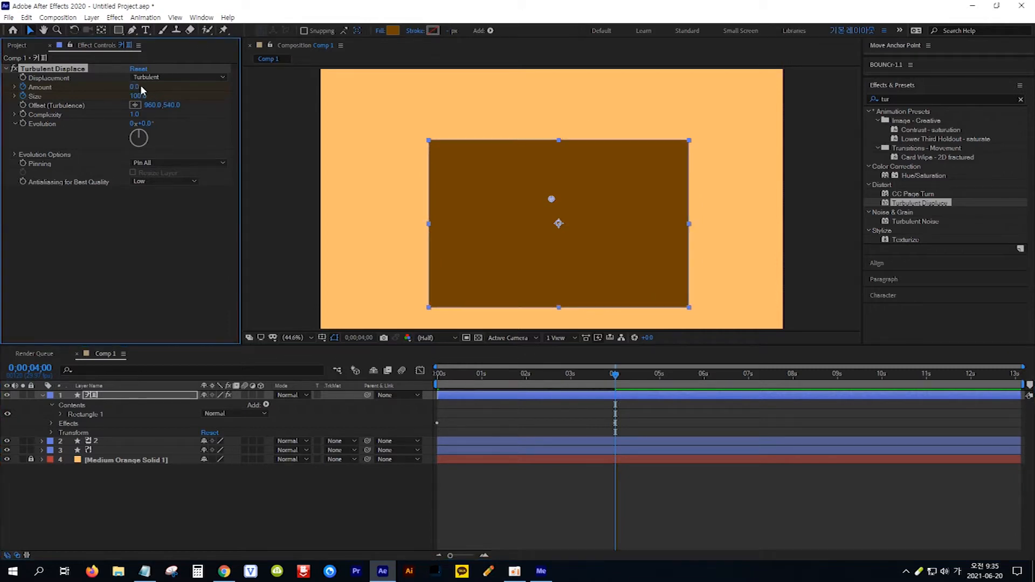
pyautogui.click(139, 96)
pyautogui.write('0')
pyautogui.press('Return')
pyautogui.moveTo(617, 376); pyautogui.dragTo(437, 376)
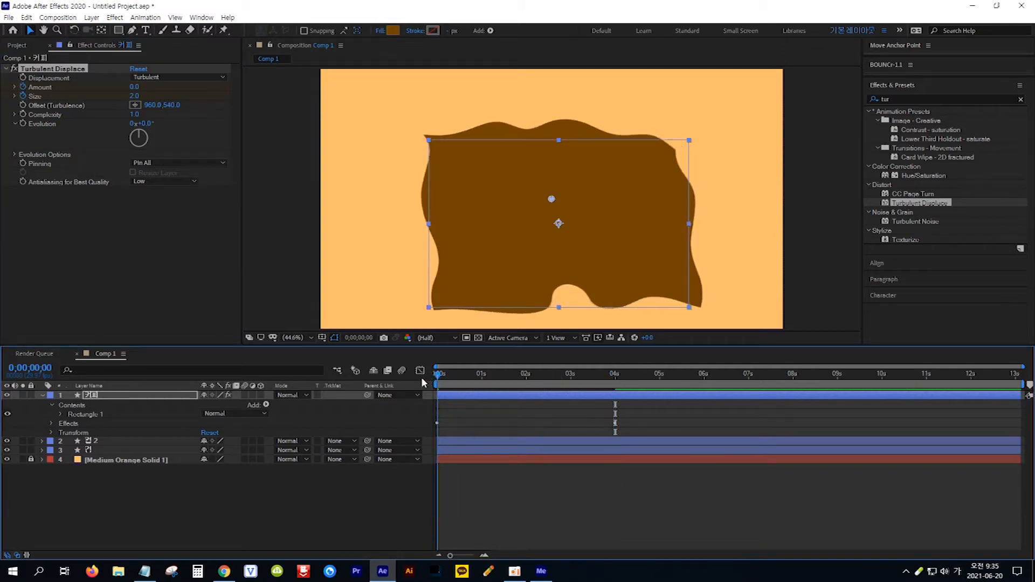
pyautogui.press('space')
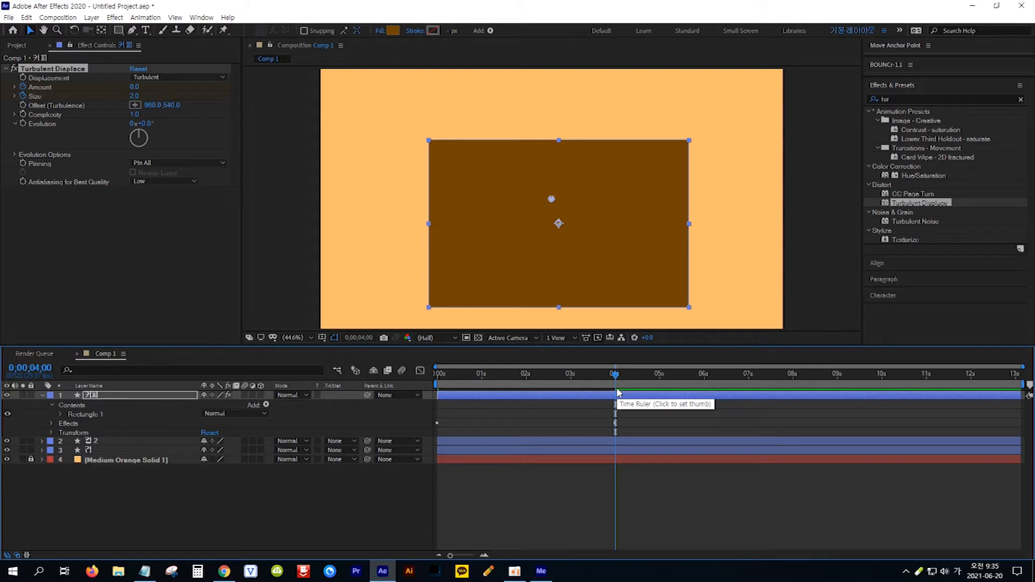
# - Move the 커피 layer below the 컵 2 layer and set its track matte to Alpha Matte using 컵 2
pyautogui.click(142, 393)
pyautogui.moveTo(143, 398); pyautogui.dragTo(139, 449)
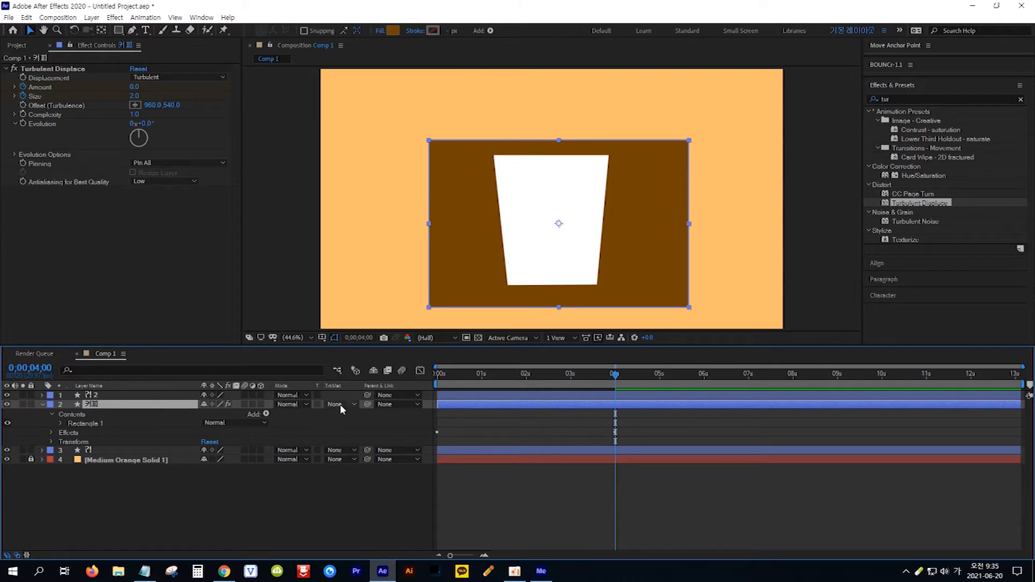
pyautogui.click(356, 404)
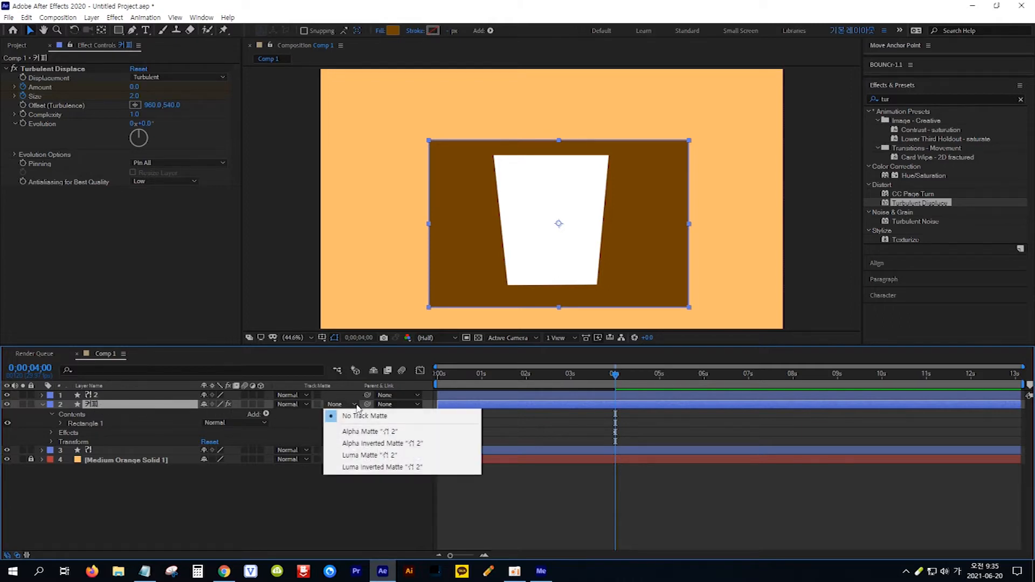
pyautogui.click(357, 434)
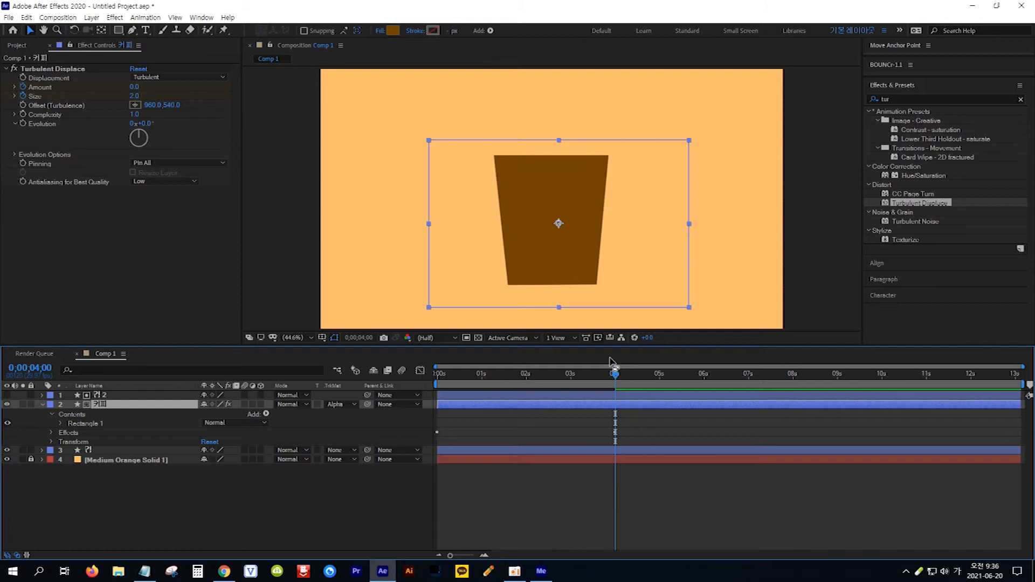
# - At 0 seconds, lower the 커피 layer below the cup to a Y position of 1357 and add a Position keyframe
pyautogui.press('Home')
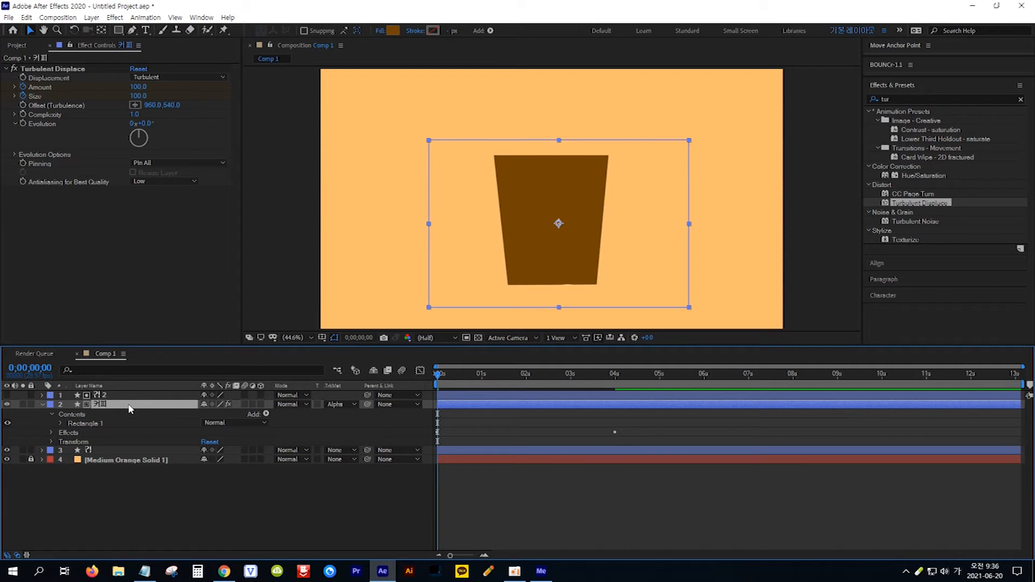
pyautogui.press('Hangul')
pyautogui.press('p')
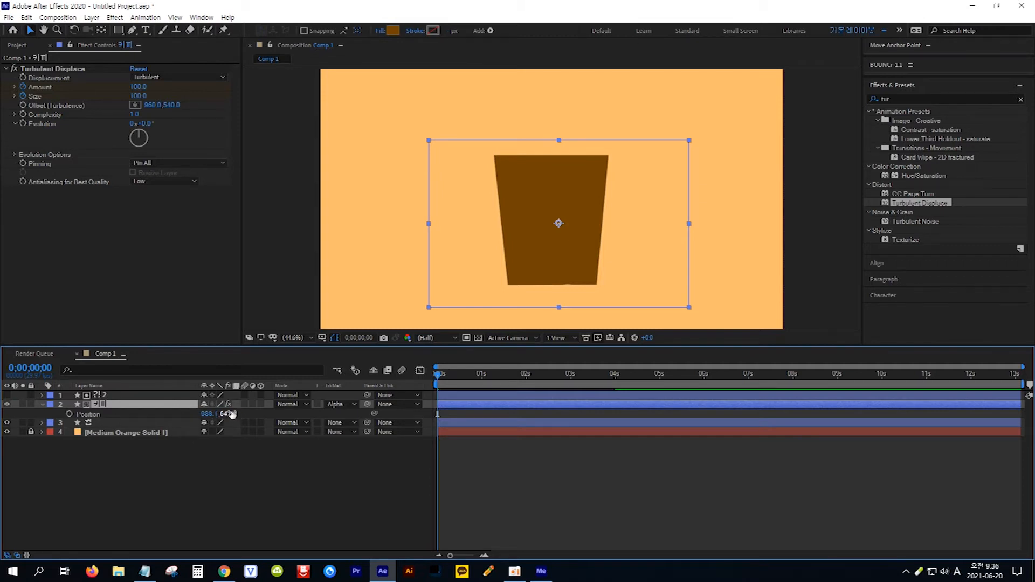
pyautogui.moveTo(234, 415); pyautogui.dragTo(639, 392)
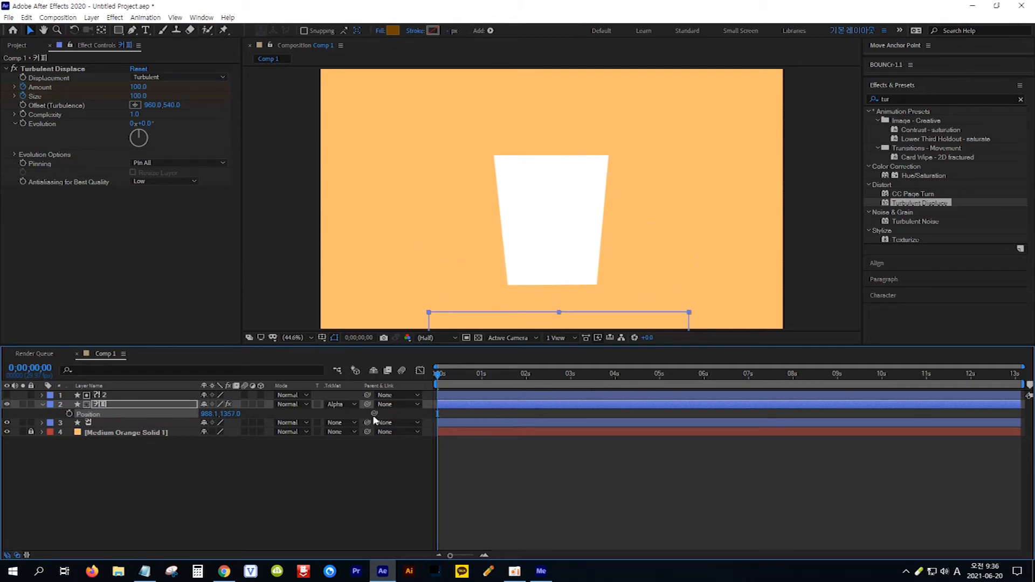
pyautogui.click(69, 413)
# - At 4 seconds, raise the 커피 layer to a Y position of 767 and return to the start of the timeline
pyautogui.moveTo(438, 374); pyautogui.dragTo(614, 396)
pyautogui.moveTo(236, 416); pyautogui.dragTo(0, 385)
pyautogui.moveTo(226, 413); pyautogui.dragTo(184, 411)
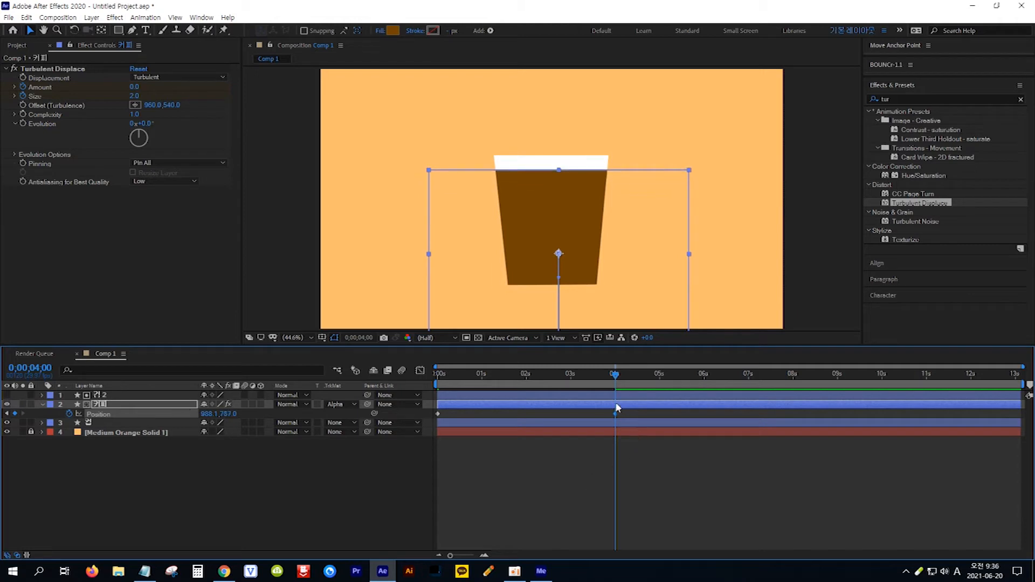
pyautogui.moveTo(615, 373); pyautogui.dragTo(432, 392)
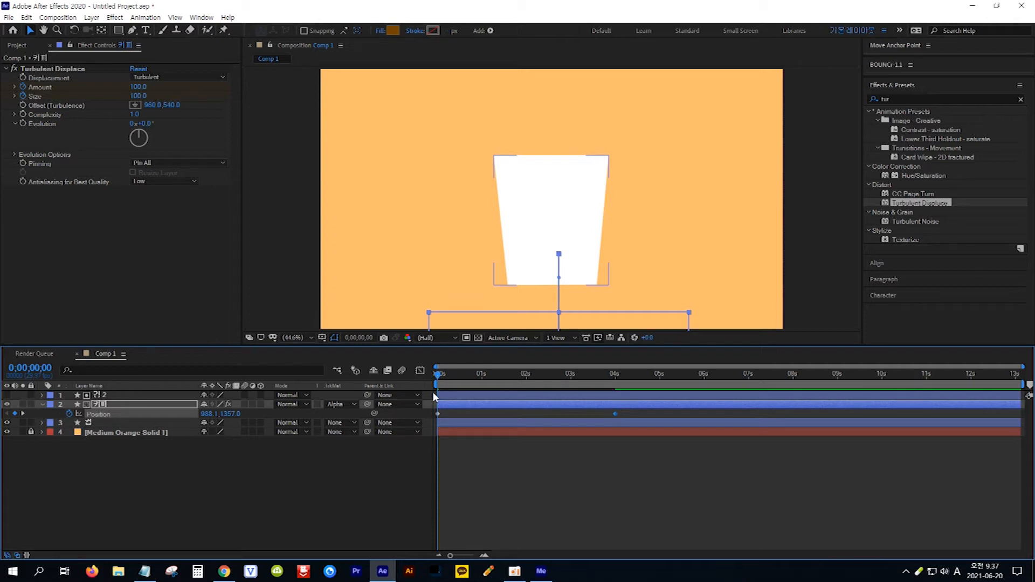
# - With no layer selected, draw a vertical Pen tool line from the cup's bottom center up to the composition's upper edge
pyautogui.click(187, 496)
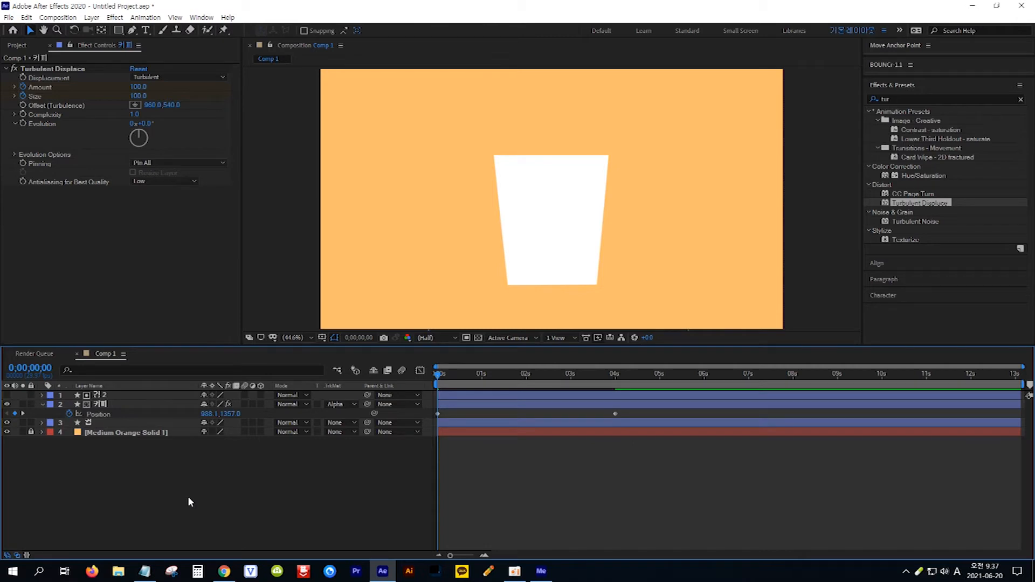
pyautogui.click(133, 30)
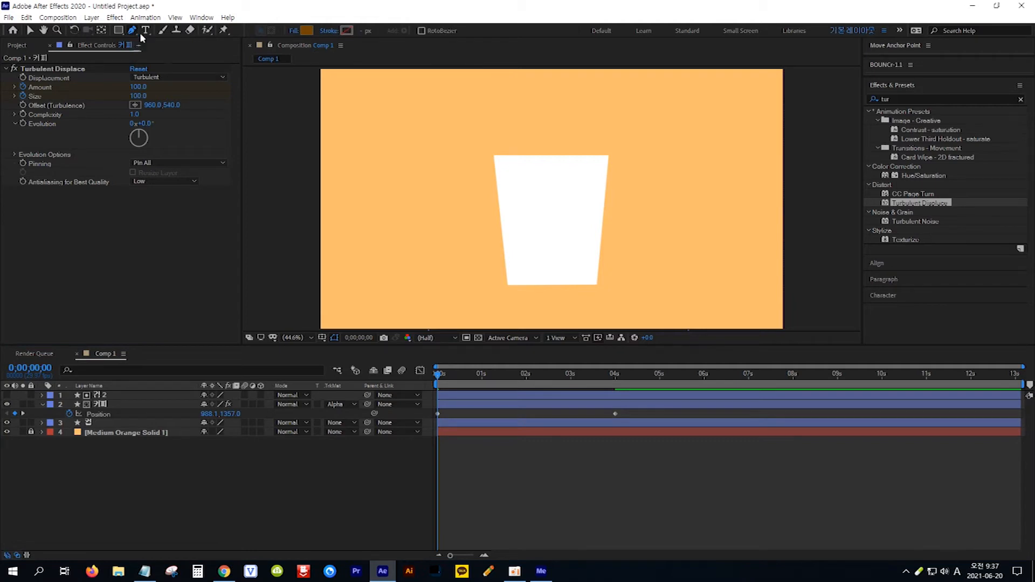
pyautogui.click(555, 284)
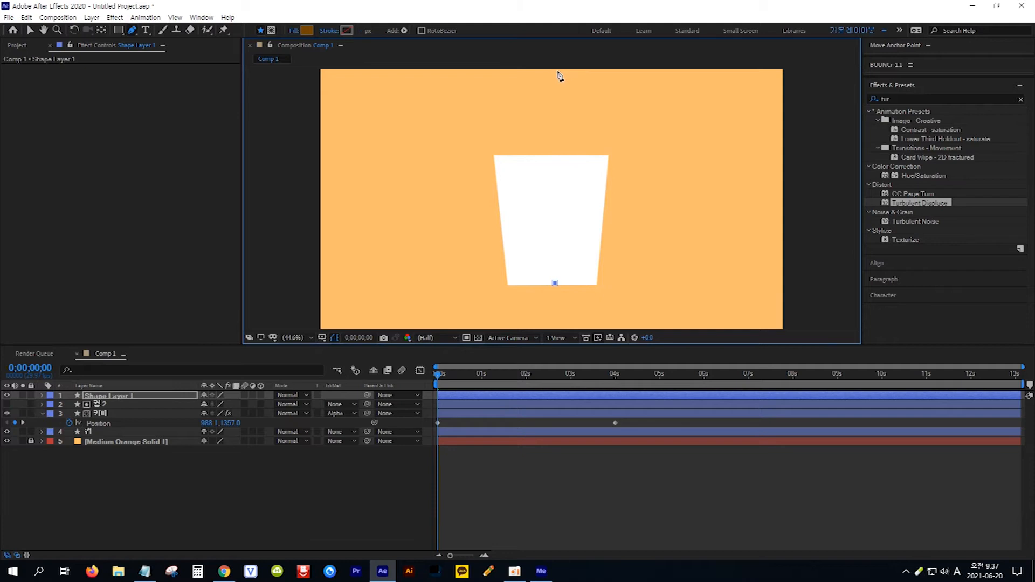
pyautogui.click(555, 70)
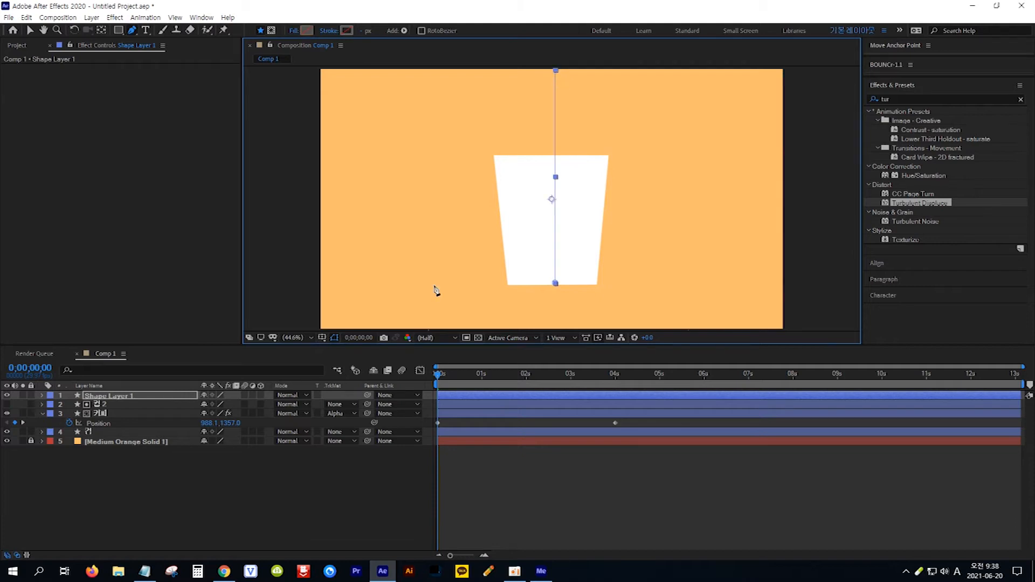
# - Give the vertical line a 16 px stroke in the brown 724300 sampled from the coffee in the cup
pyautogui.moveTo(439, 377); pyautogui.dragTo(521, 380)
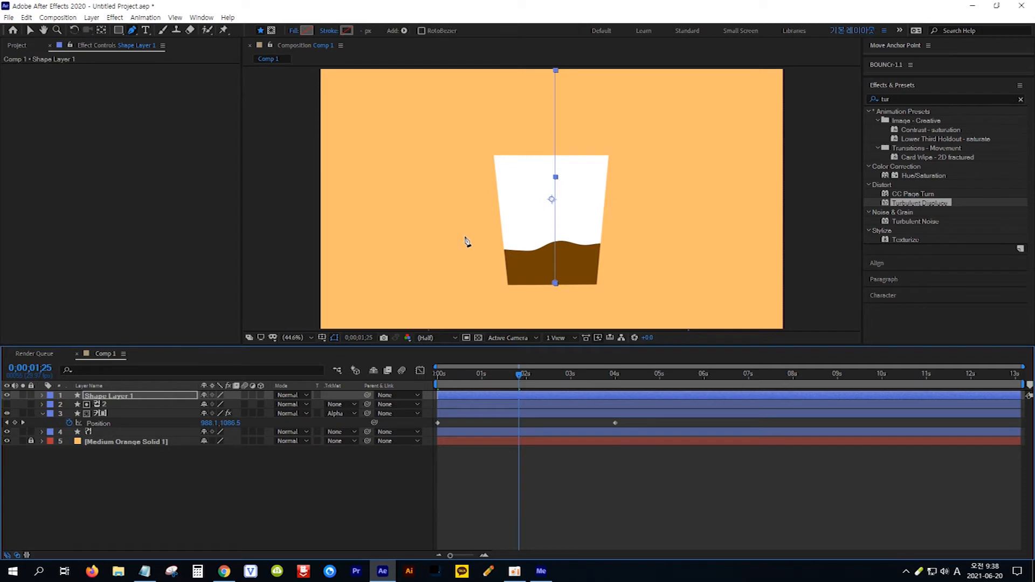
pyautogui.click(347, 30)
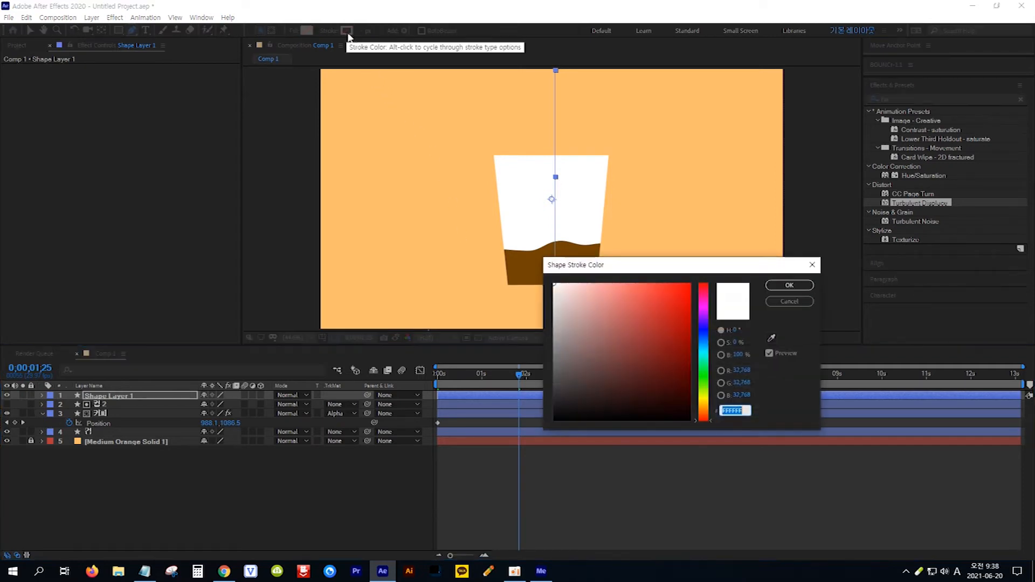
pyautogui.click(771, 338)
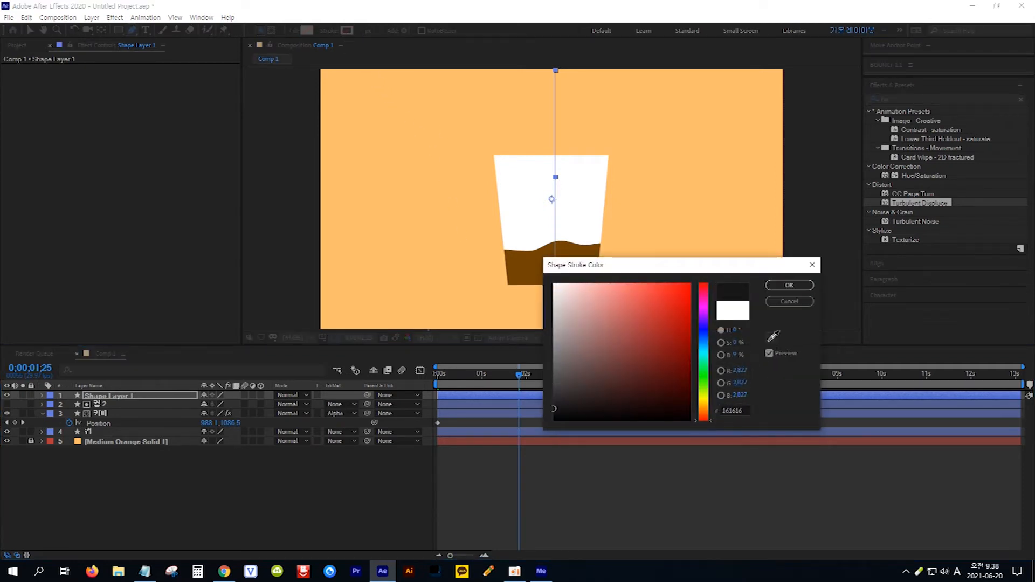
pyautogui.click(523, 267)
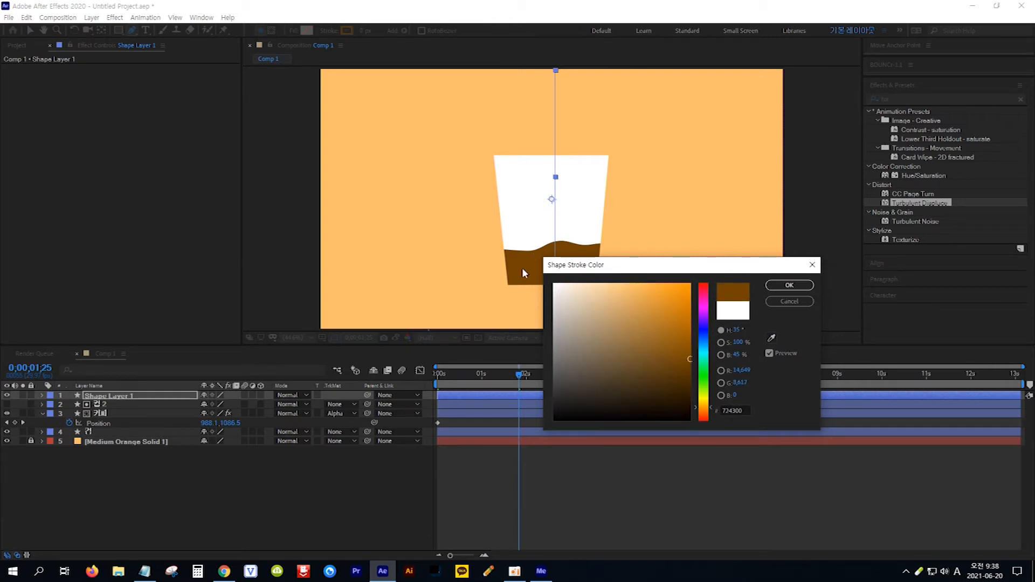
pyautogui.click(789, 286)
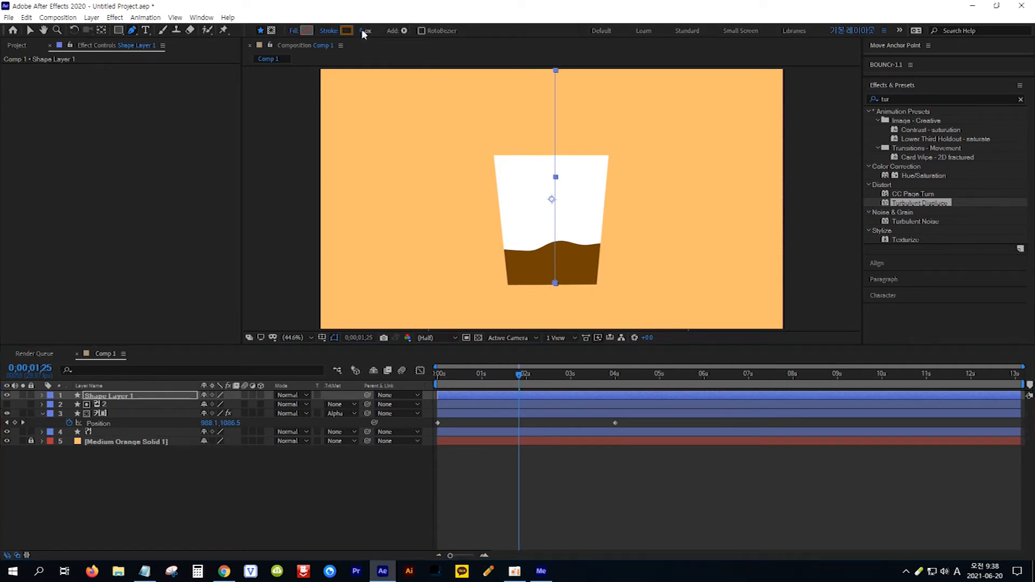
pyautogui.moveTo(359, 31); pyautogui.dragTo(374, 30)
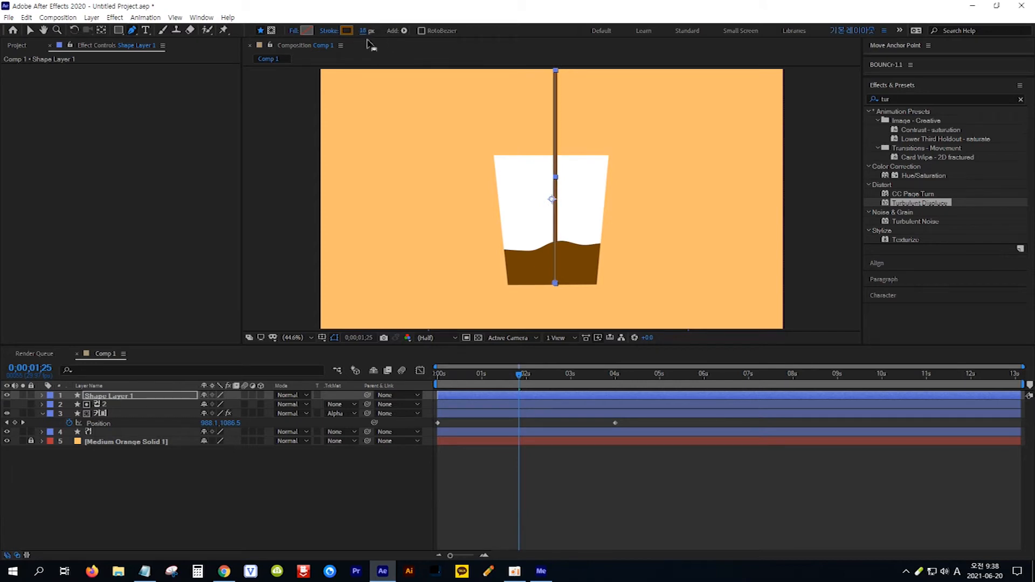
pyautogui.click(362, 30)
pyautogui.write('16')
pyautogui.press('Return')
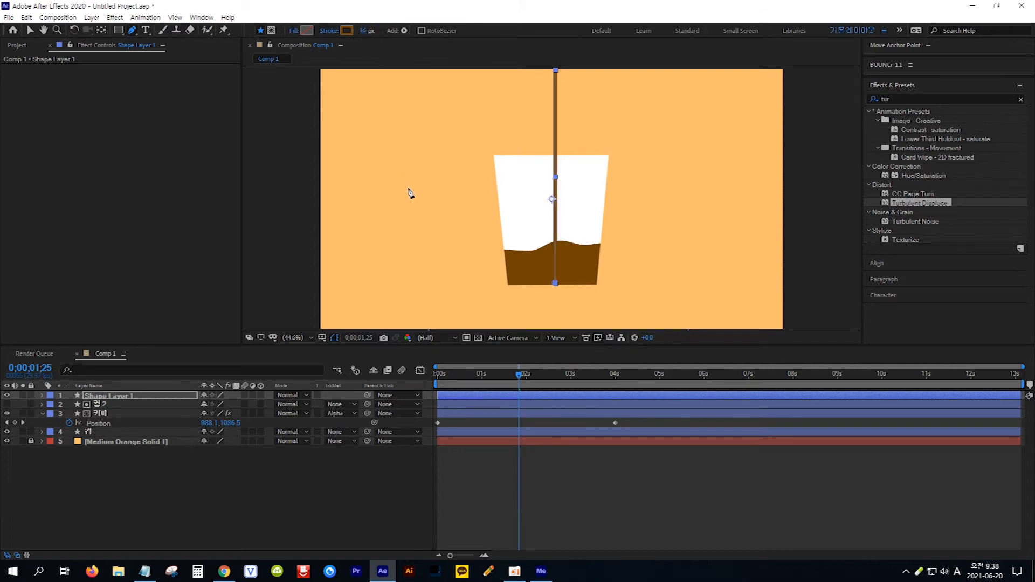
# - Nudge the brown vertical line slightly left to center it over the cup
pyautogui.press('Left')
pyautogui.press('Left')
pyautogui.press('Left')
pyautogui.press('Left')
pyautogui.press('Left')
pyautogui.press('Left')
pyautogui.press('Left')
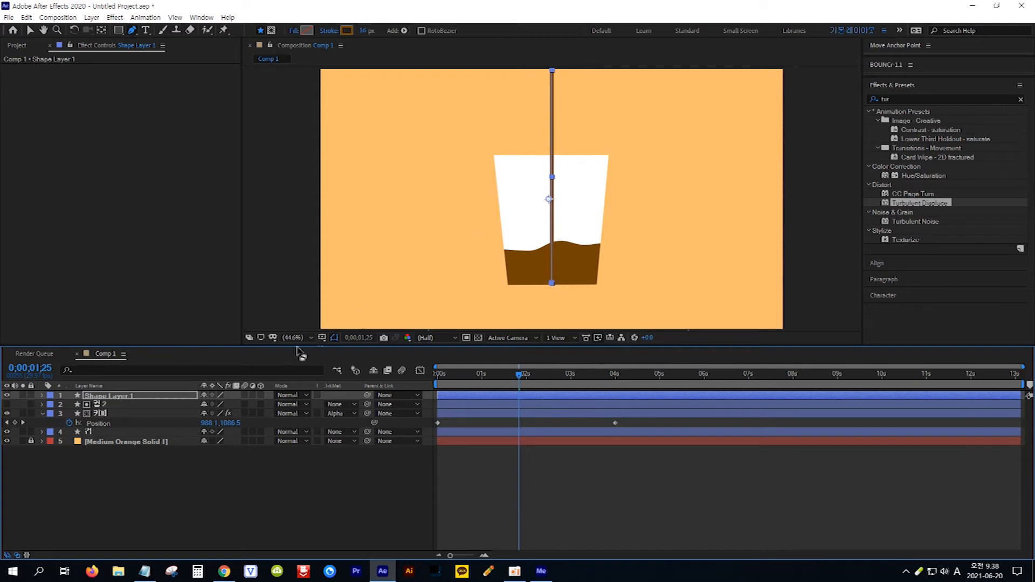
# - Rename the brown vertical line's shape layer to 따르는 라인
pyautogui.click(148, 398)
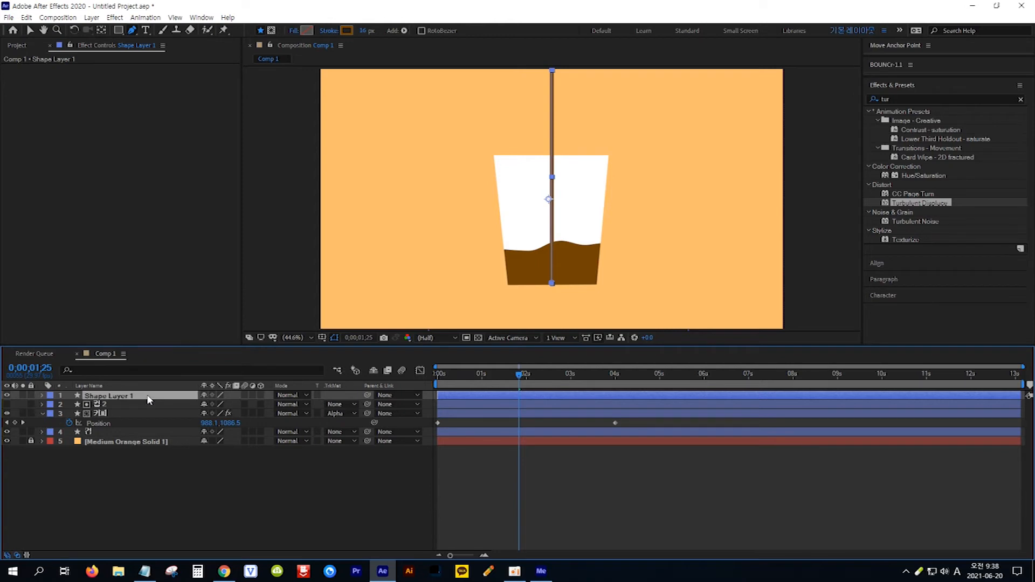
pyautogui.press('Return')
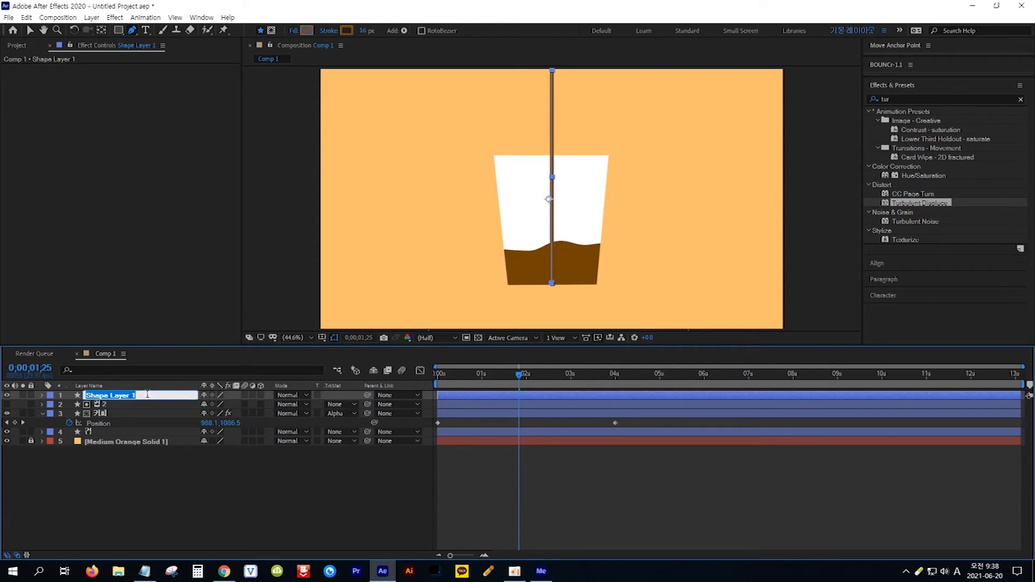
pyautogui.press('Hangul')
pyautogui.write('따르는')
pyautogui.write(' 라이')
pyautogui.press('Return')
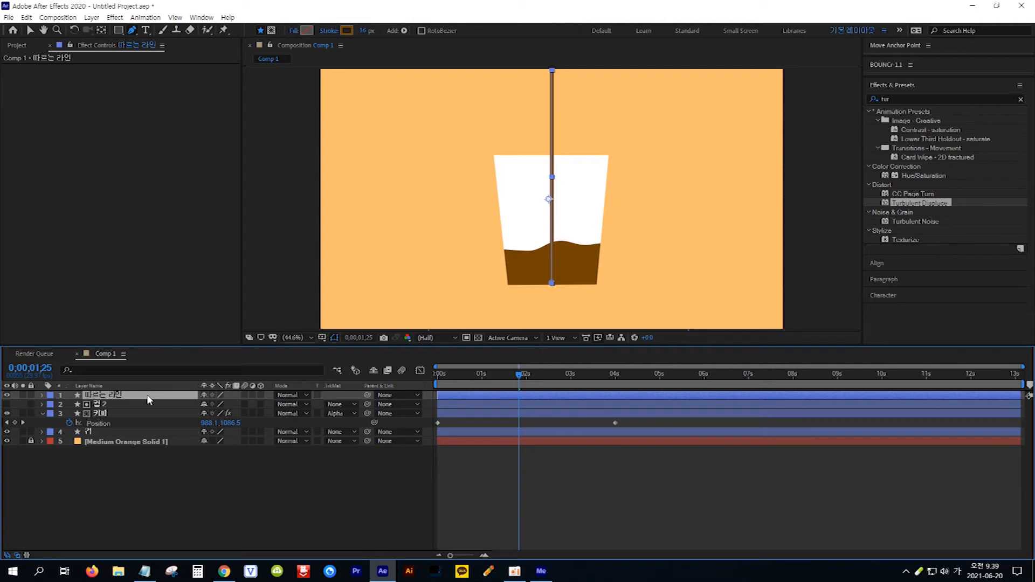
# - Add Trim Paths to the 따르는 라인 layer and expand its properties
pyautogui.click(42, 395)
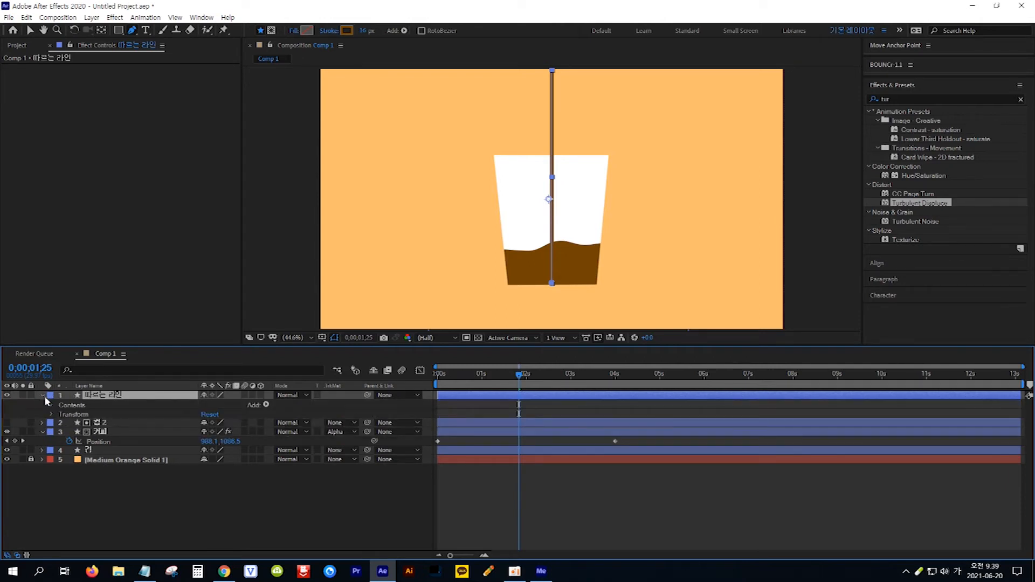
pyautogui.click(266, 404)
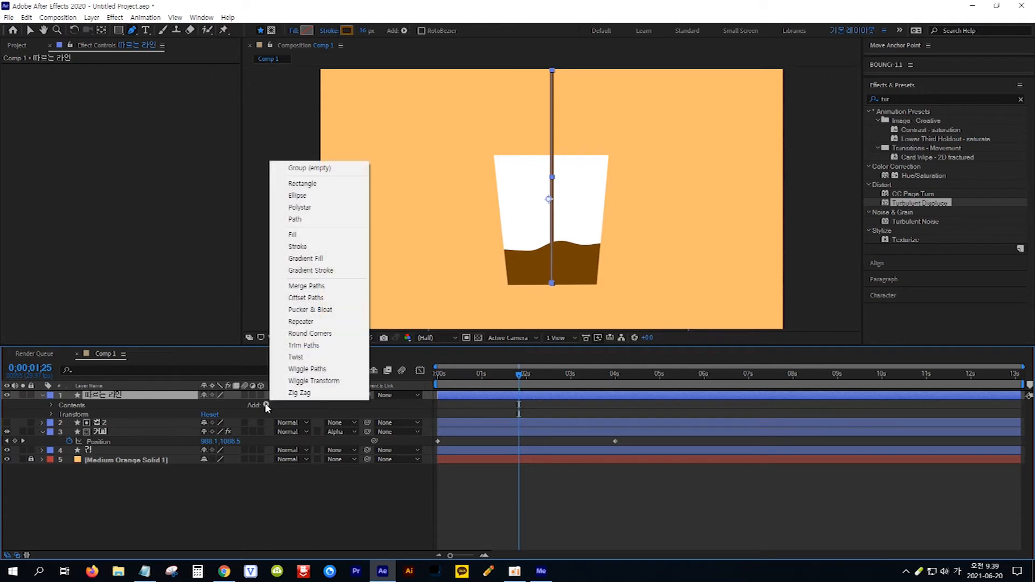
pyautogui.click(332, 346)
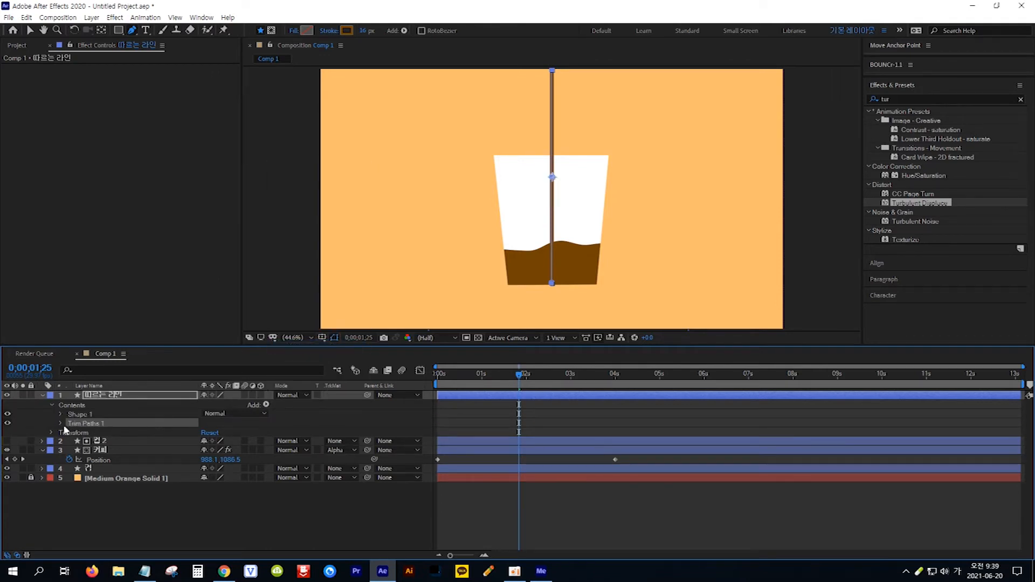
pyautogui.click(60, 424)
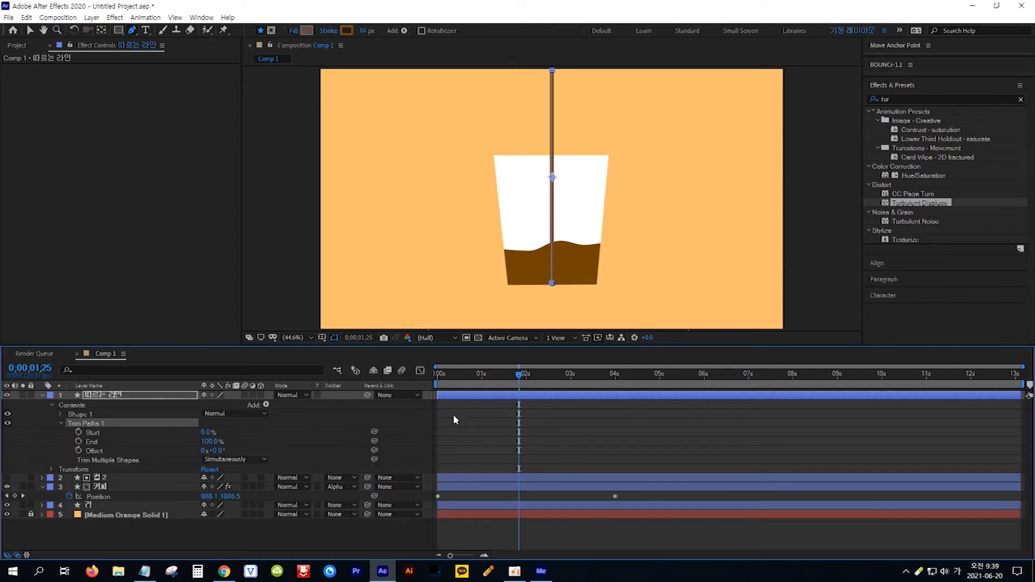
# - Keyframe the Trim Paths Start of the 따르는 라인 layer at 100% at 0 seconds and 0% at 4 seconds
pyautogui.moveTo(520, 377); pyautogui.dragTo(430, 380)
pyautogui.click(92, 432)
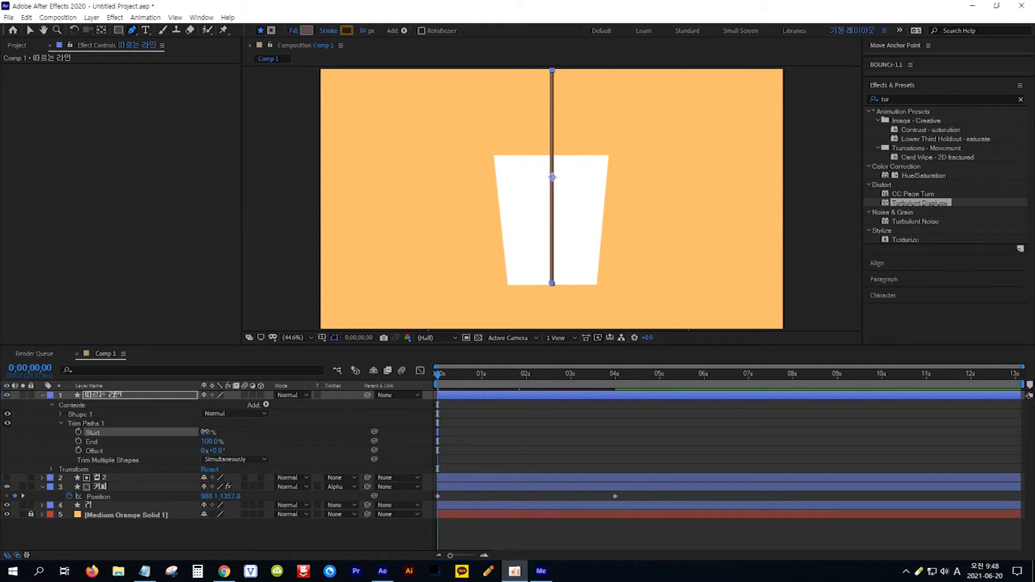
pyautogui.moveTo(205, 432); pyautogui.dragTo(284, 432)
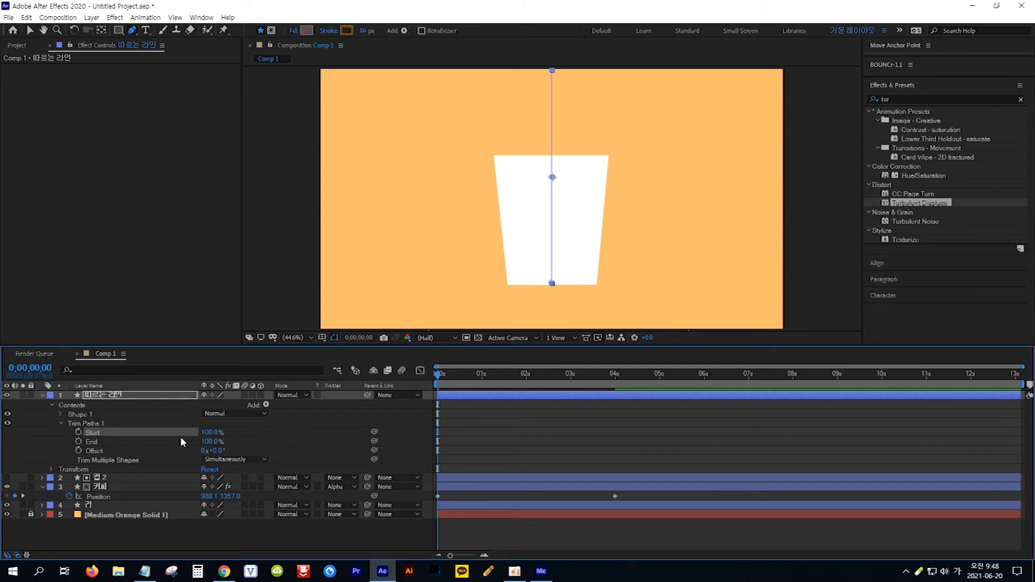
pyautogui.click(79, 433)
pyautogui.moveTo(440, 379); pyautogui.dragTo(616, 382)
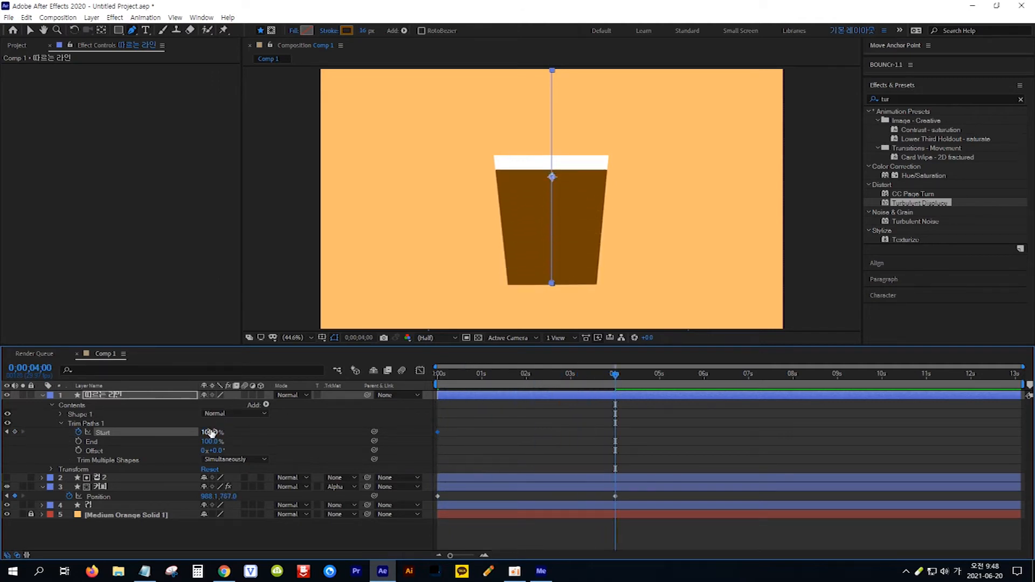
pyautogui.moveTo(210, 431); pyautogui.dragTo(134, 432)
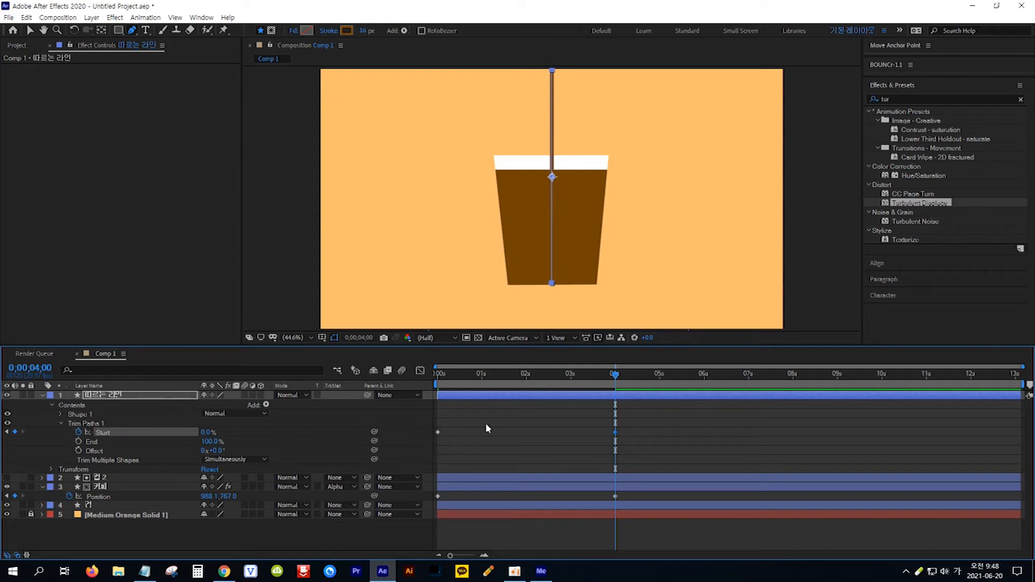
# - Keyframe the Trim Paths End at 100% at the start of the timeline and 0% at 4 seconds
pyautogui.moveTo(579, 376); pyautogui.dragTo(616, 396)
pyautogui.press('Home')
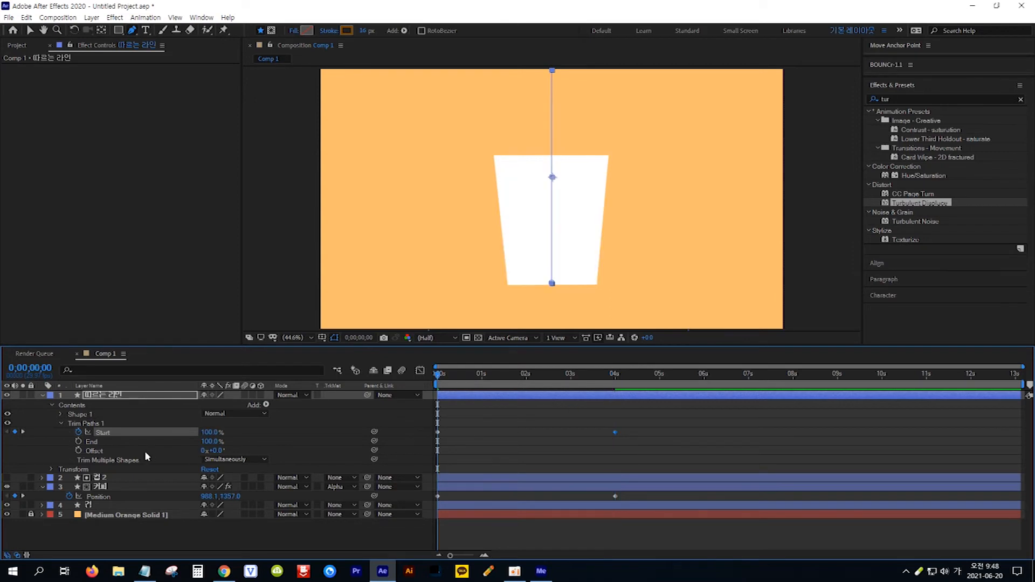
pyautogui.click(79, 442)
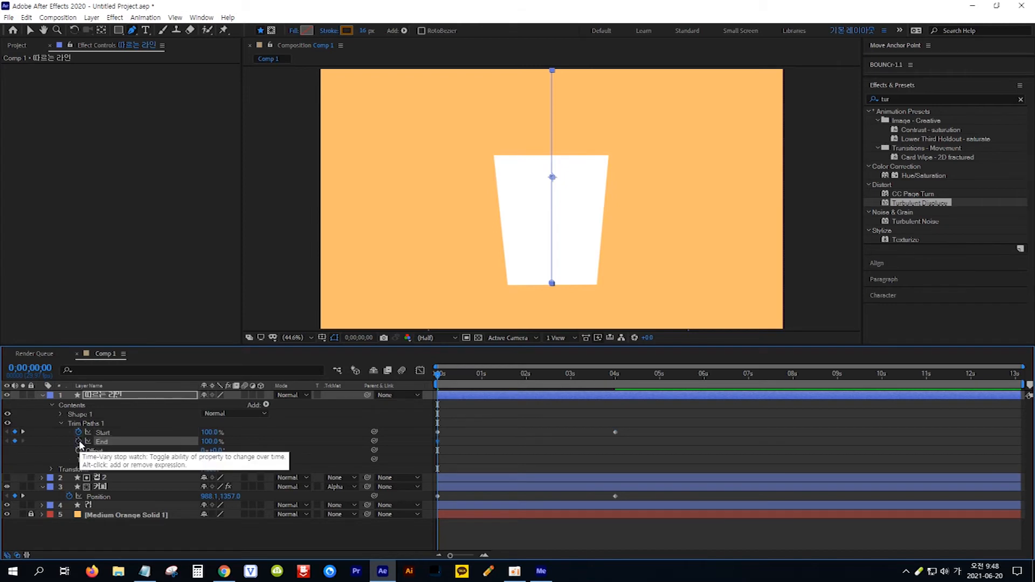
pyautogui.press('space')
pyautogui.moveTo(535, 382); pyautogui.dragTo(616, 384)
pyautogui.click(210, 442)
pyautogui.write('0')
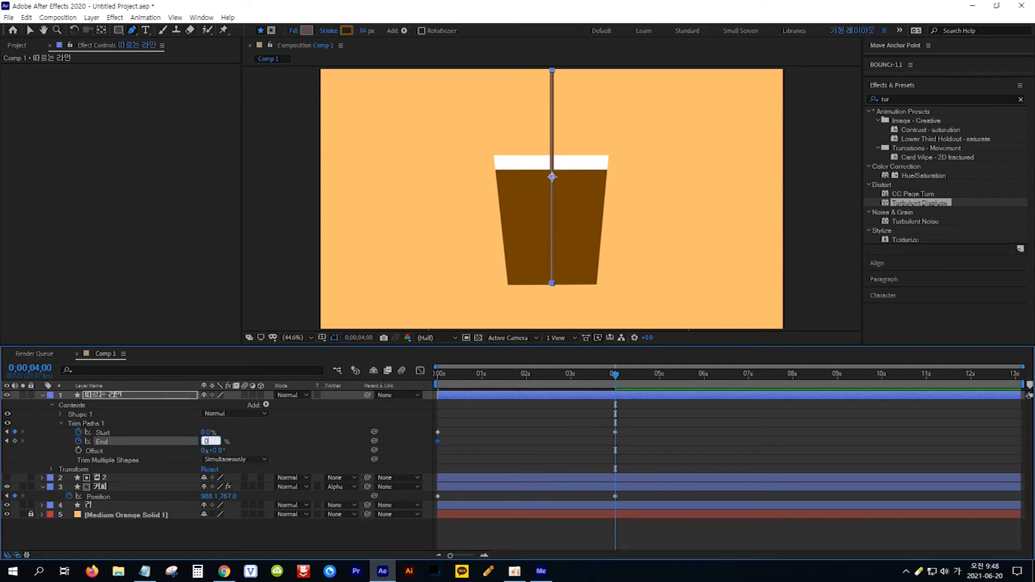
pyautogui.press('Return')
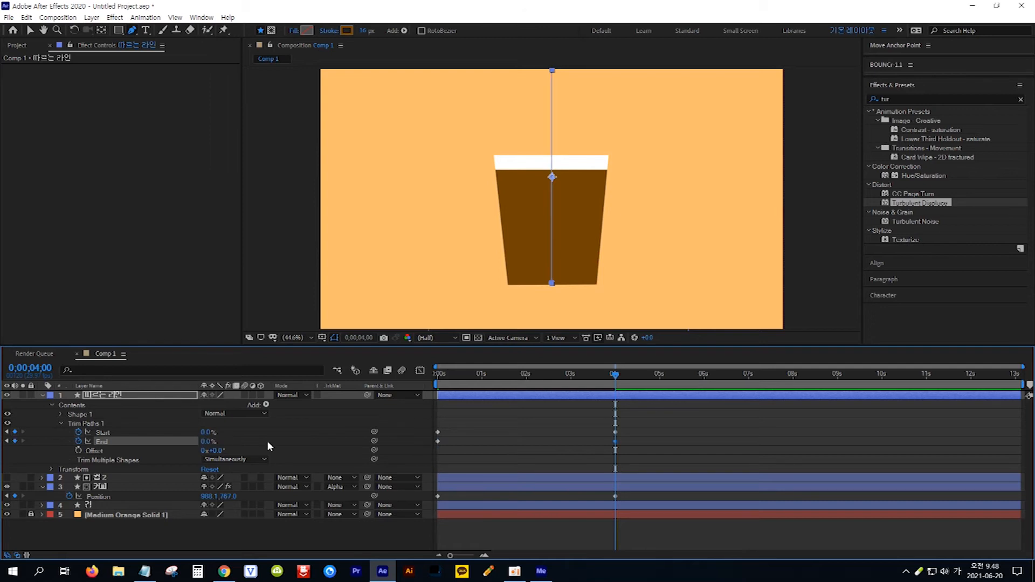
# - Move the first Trim Paths End keyframe to 2 seconds and scrub the timeline to check the pouring line
pyautogui.click(509, 466)
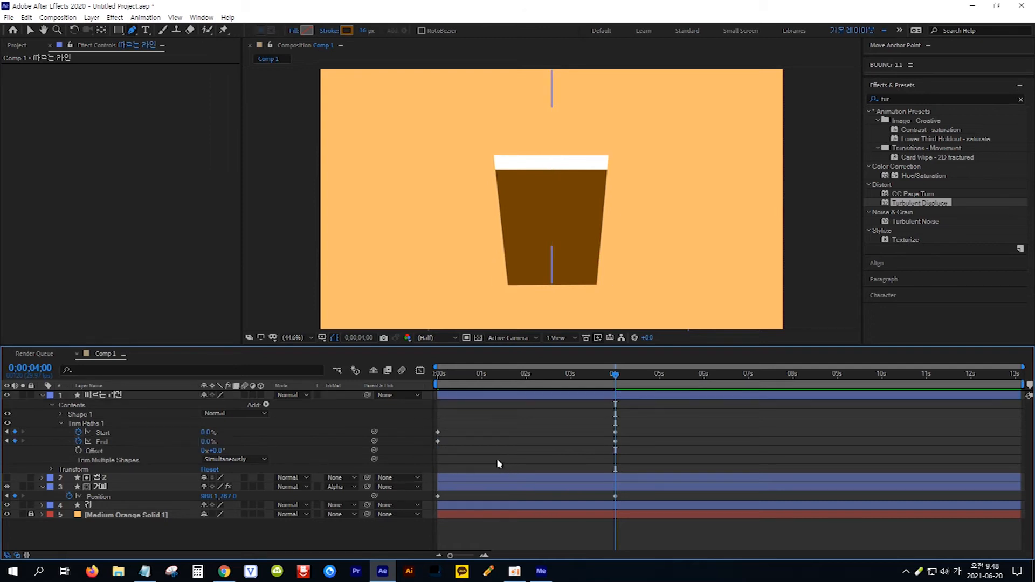
pyautogui.click(438, 441)
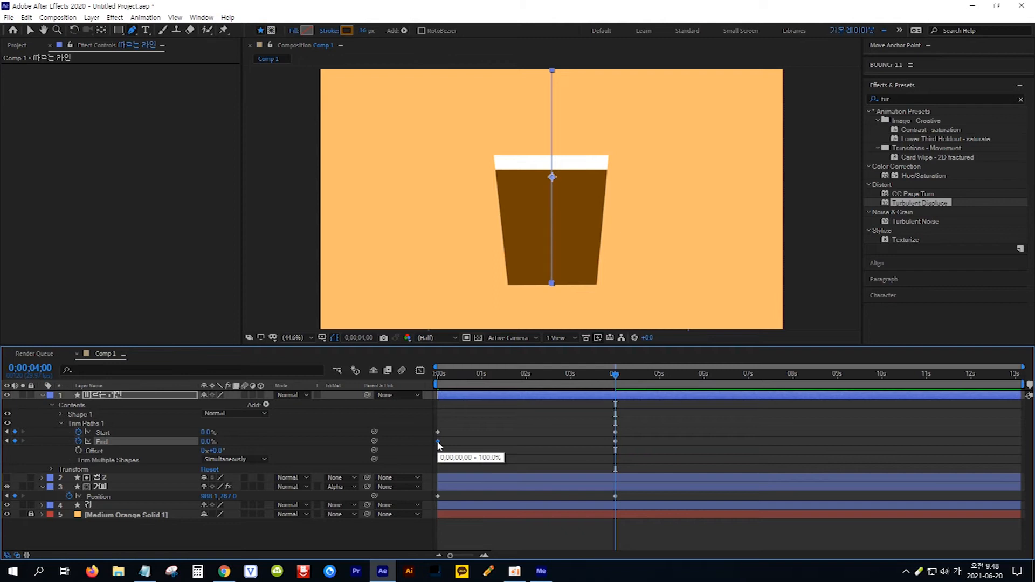
pyautogui.moveTo(438, 442); pyautogui.dragTo(525, 443)
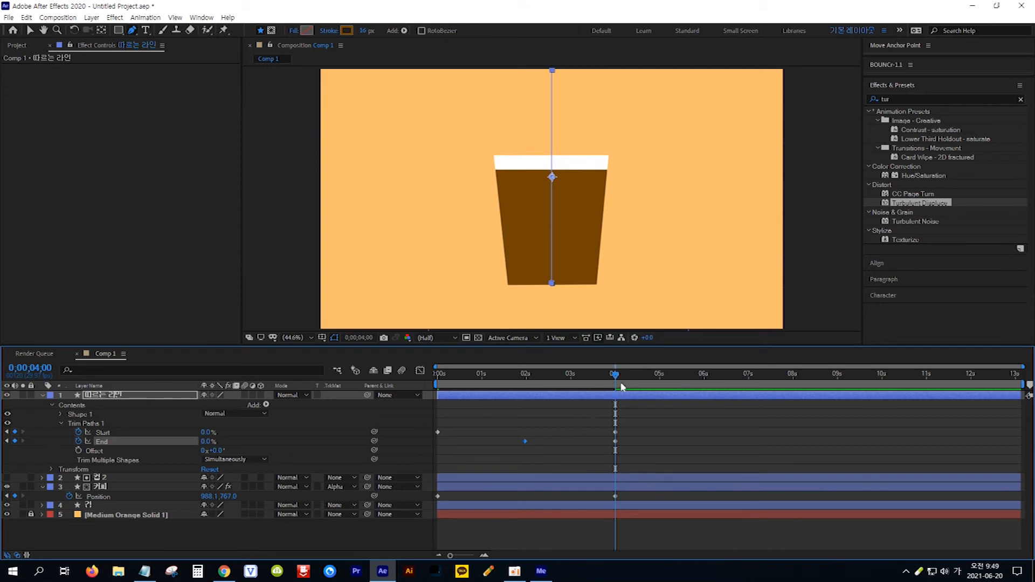
pyautogui.moveTo(615, 375); pyautogui.dragTo(586, 402)
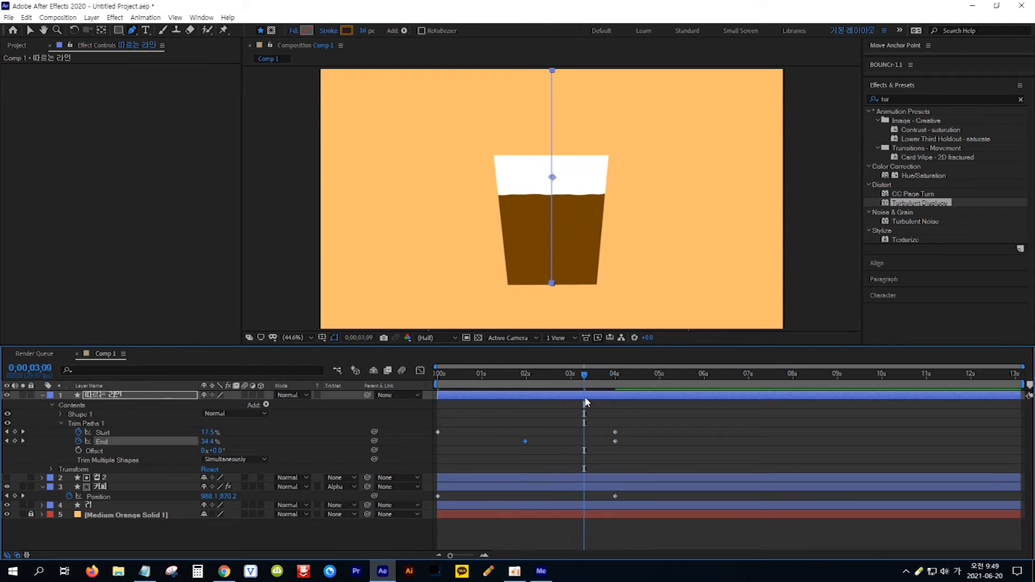
pyautogui.moveTo(585, 378); pyautogui.dragTo(615, 382)
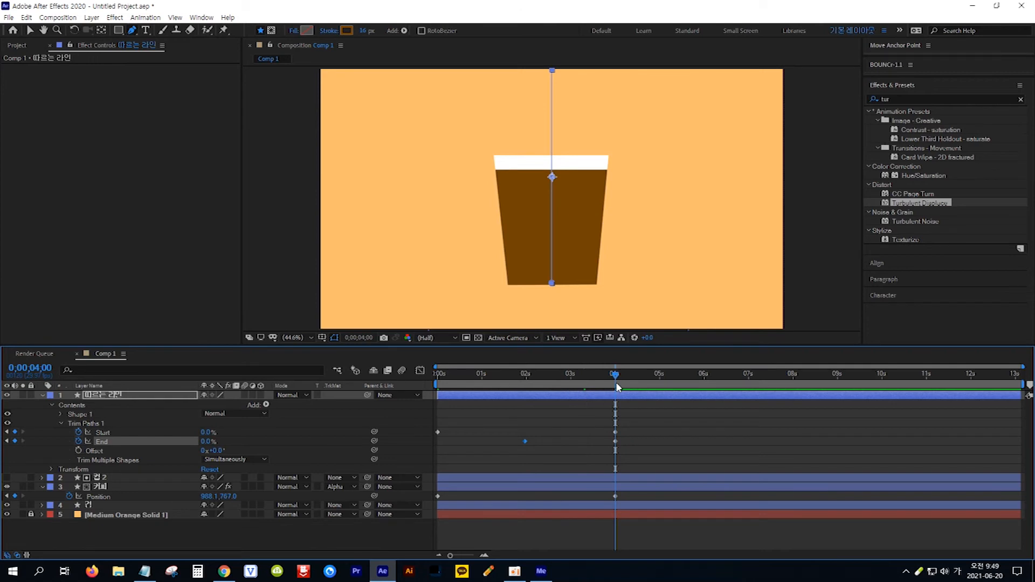
# - Shift both Position keyframes of the 커피 layer 2 seconds later and preview the animation from the start
pyautogui.click(155, 486)
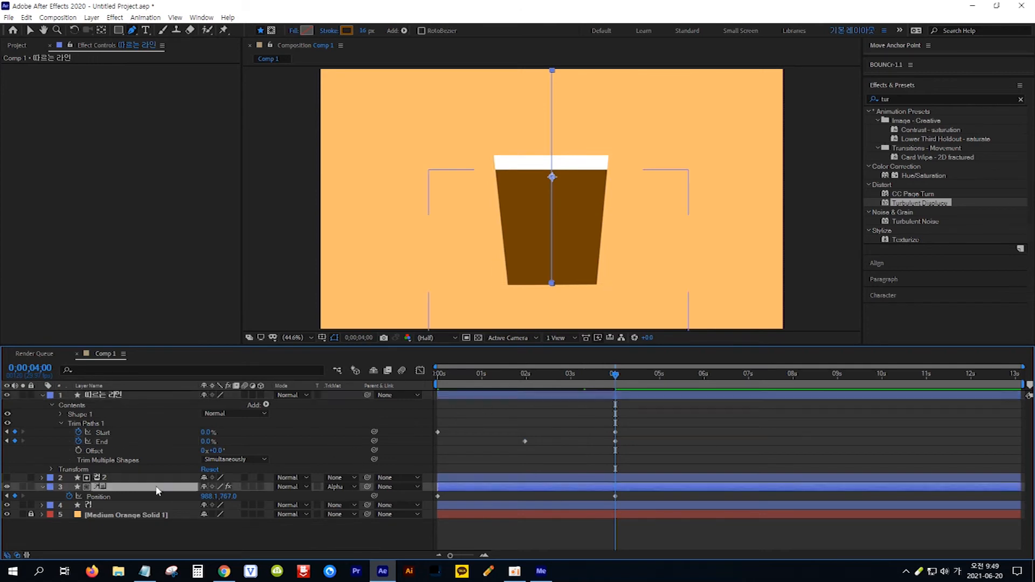
pyautogui.click(103, 497)
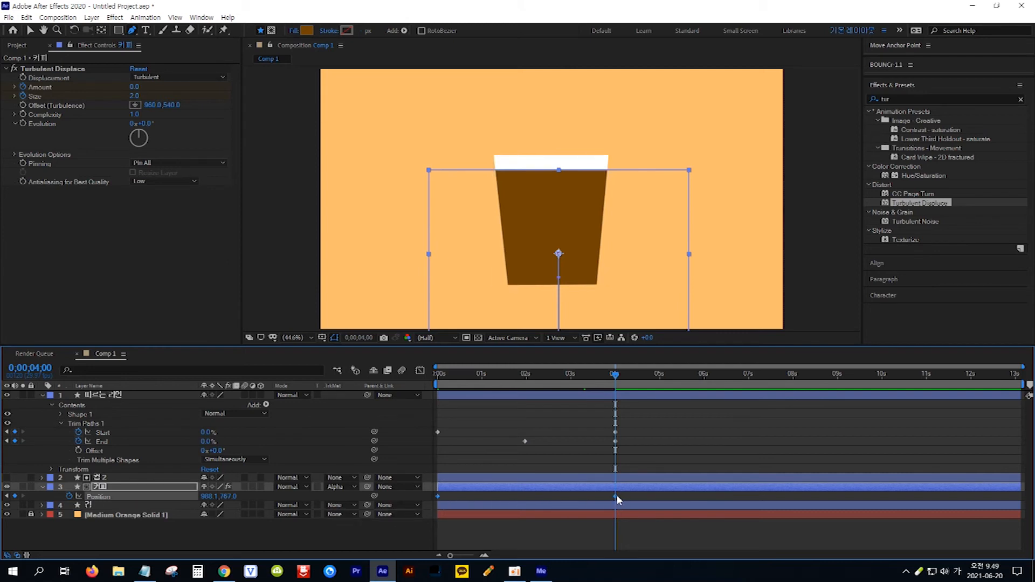
pyautogui.moveTo(616, 494)
pyautogui.moveTo(438, 496)
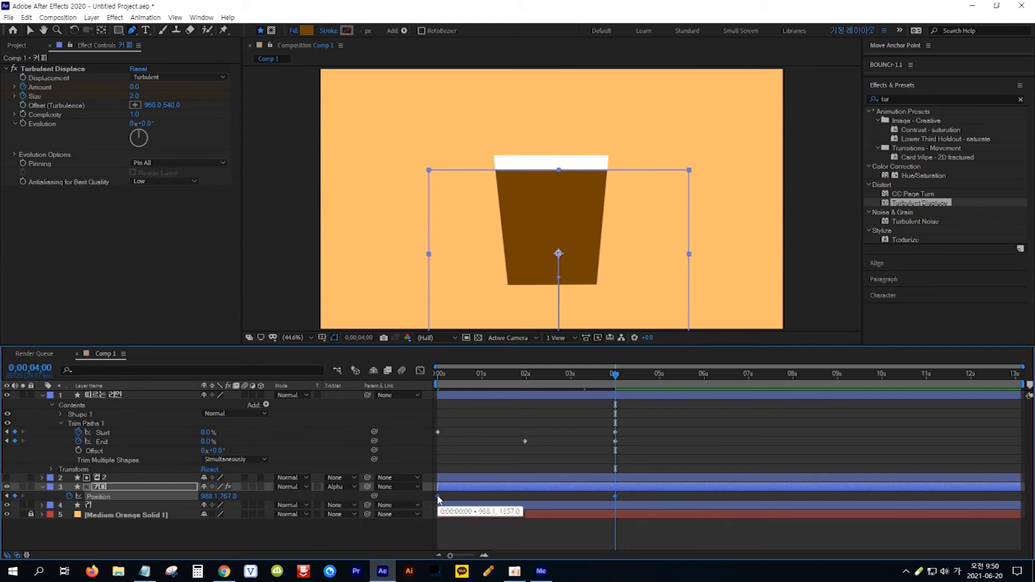
pyautogui.moveTo(437, 497); pyautogui.dragTo(525, 495)
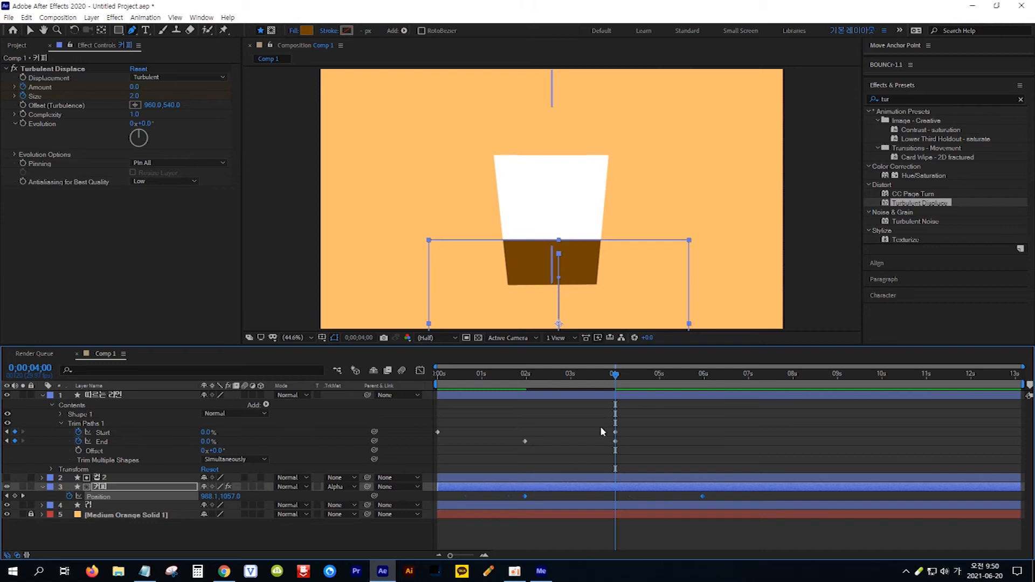
pyautogui.moveTo(615, 373); pyautogui.dragTo(387, 382)
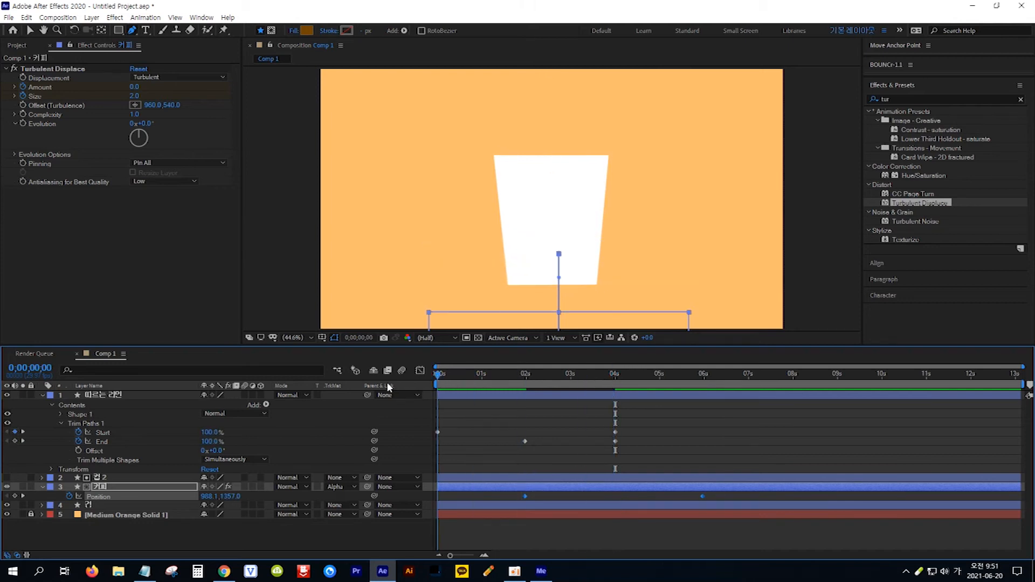
pyautogui.press('space')
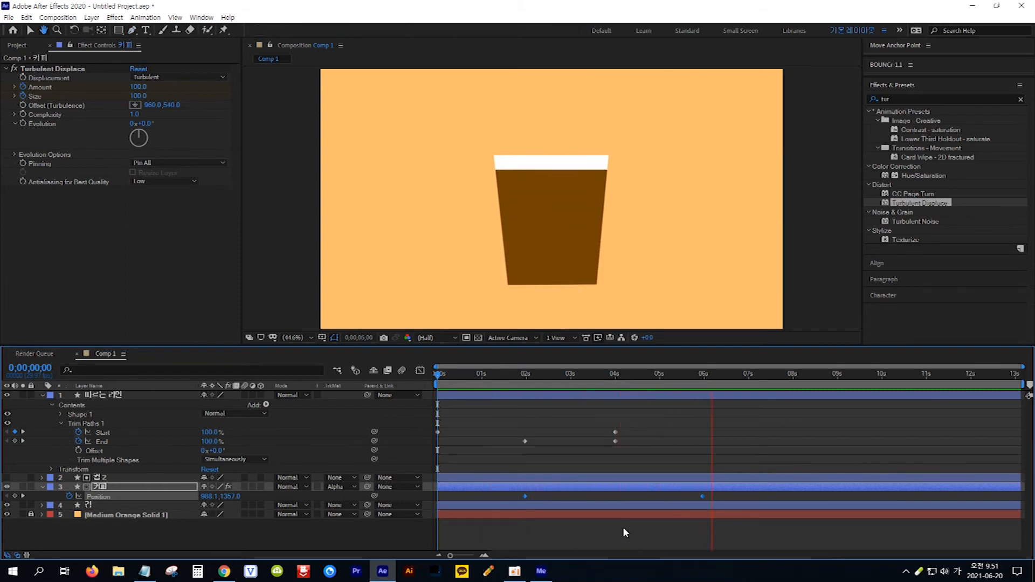
# - Move the last Trim Paths End keyframe to about 6 seconds, in line with the coffee's last Position keyframe
pyautogui.click(558, 374)
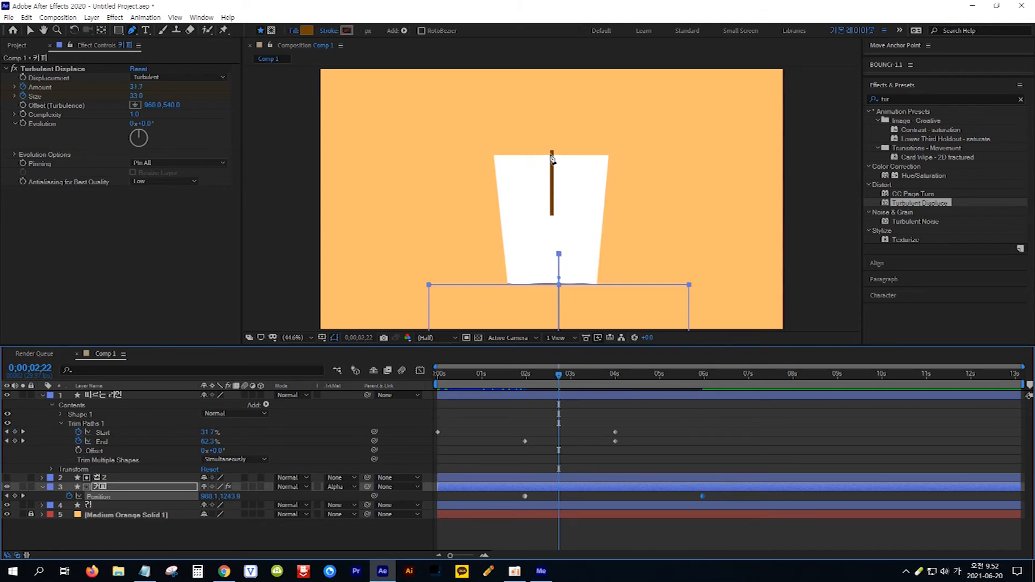
pyautogui.click(615, 441)
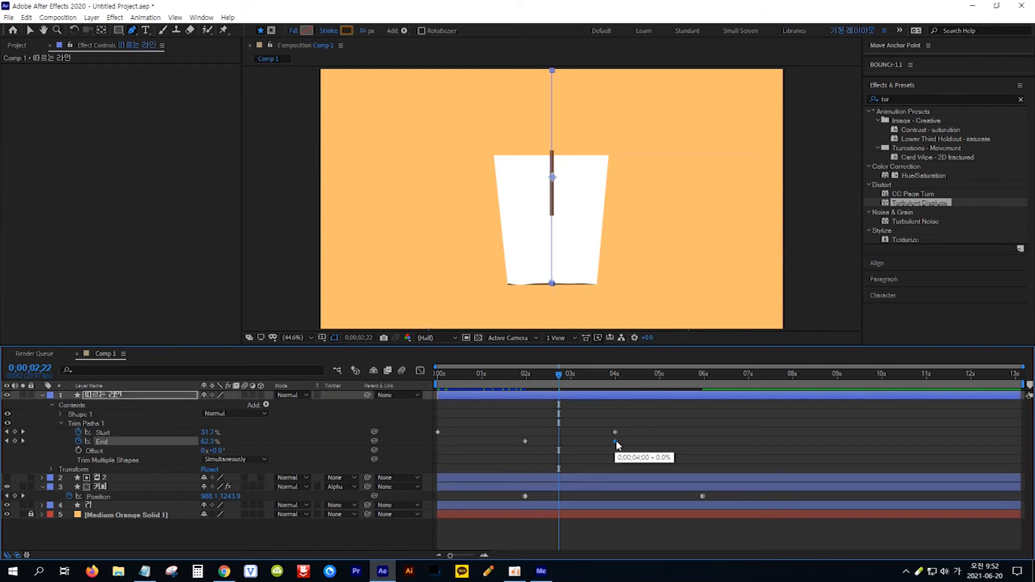
pyautogui.moveTo(645, 445); pyautogui.dragTo(702, 443)
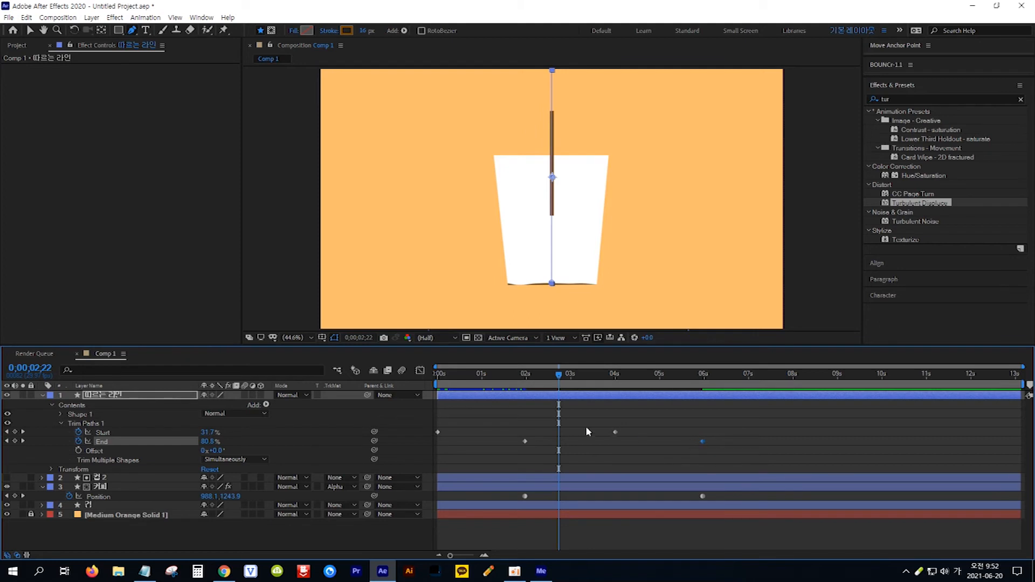
pyautogui.moveTo(560, 377)
pyautogui.mouseDown()
pyautogui.moveTo(422, 378)
pyautogui.moveTo(703, 400)
pyautogui.mouseUp()
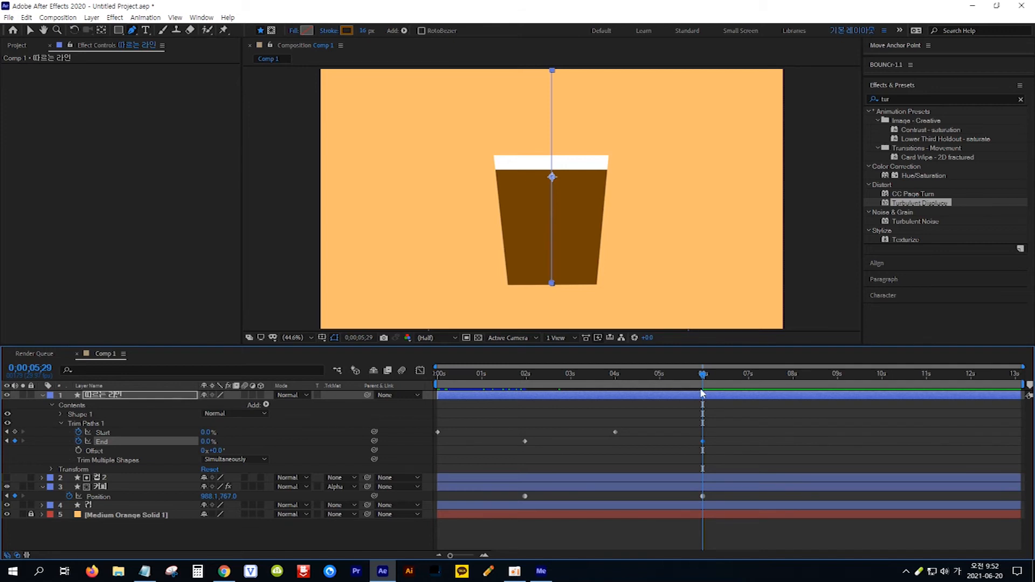
# - With no layer selected at the start of the timeline, draw a rectangle slightly wider than the cup across its rim
pyautogui.click(171, 531)
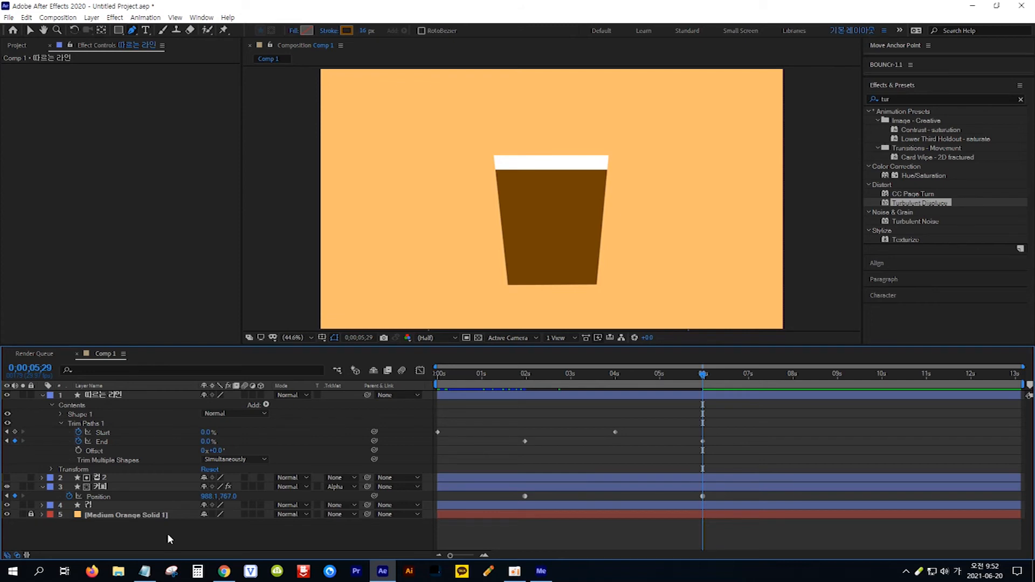
pyautogui.press('Home')
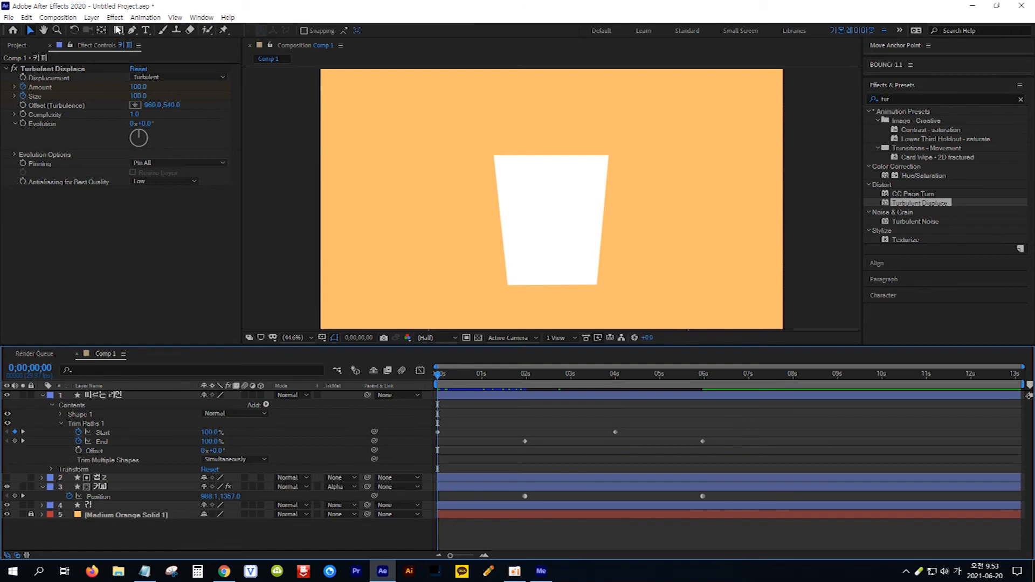
pyautogui.click(118, 31)
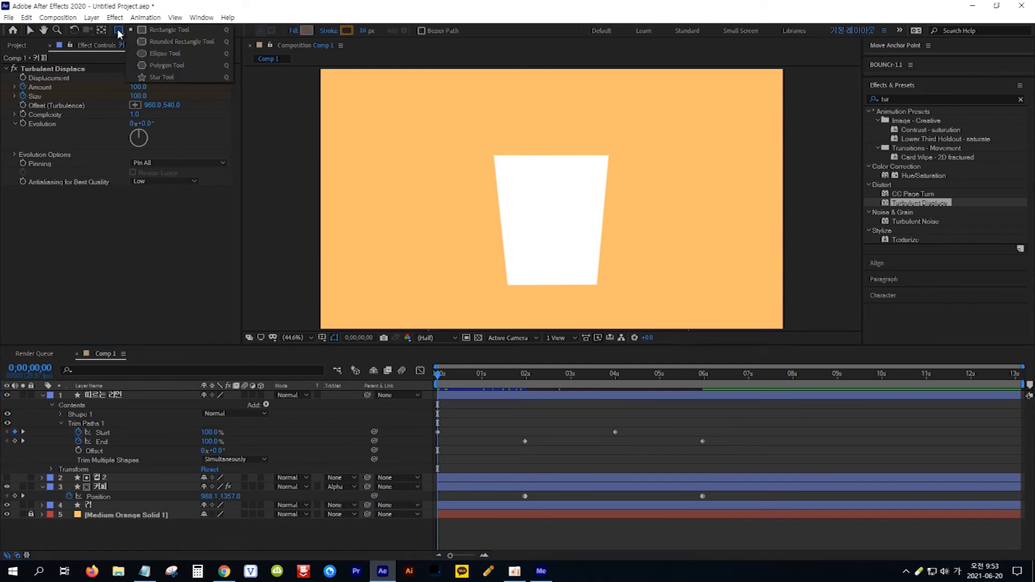
pyautogui.click(168, 30)
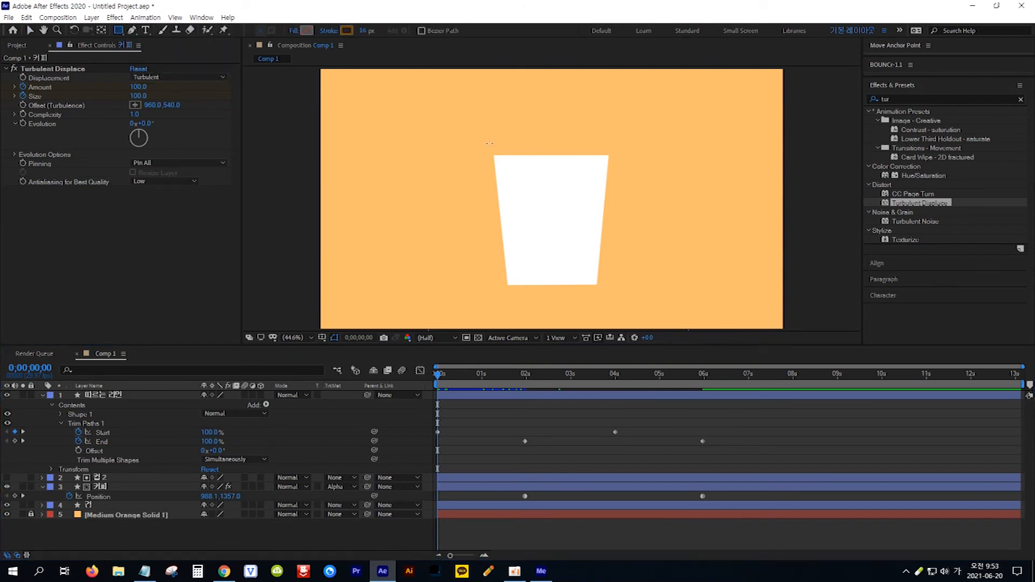
pyautogui.moveTo(488, 137)
pyautogui.mouseDown()
pyautogui.moveTo(513, 153)
pyautogui.moveTo(616, 163)
pyautogui.mouseUp()
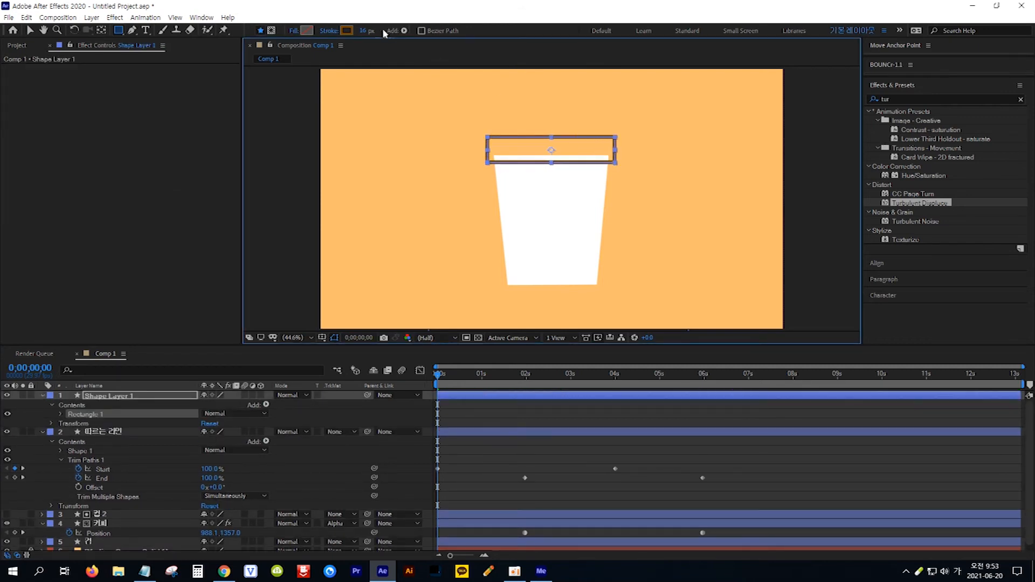
# - Fill the rectangle across the cup's rim with black (000000) and set its stroke to None
pyautogui.click(307, 31)
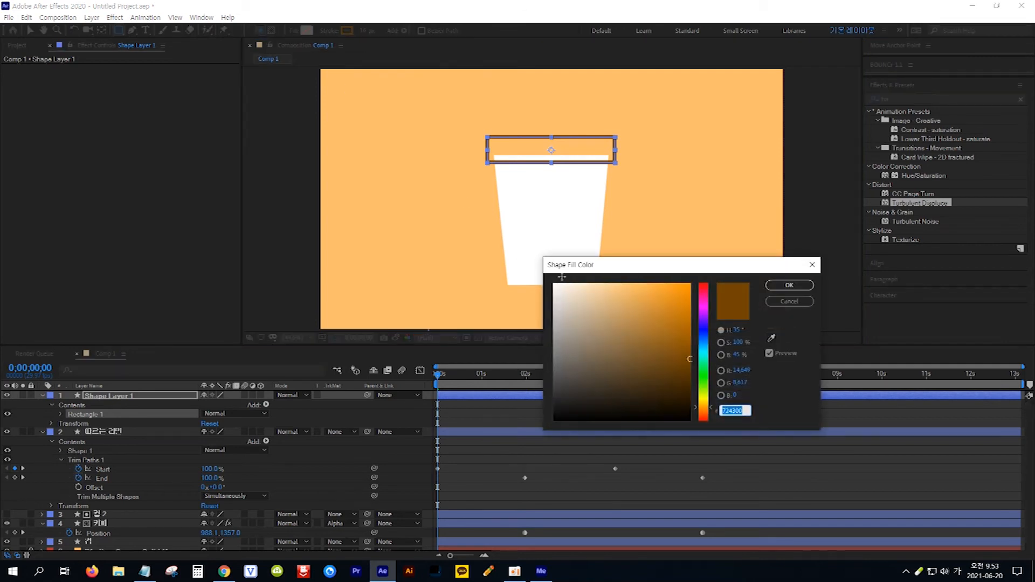
pyautogui.moveTo(566, 409); pyautogui.dragTo(547, 427)
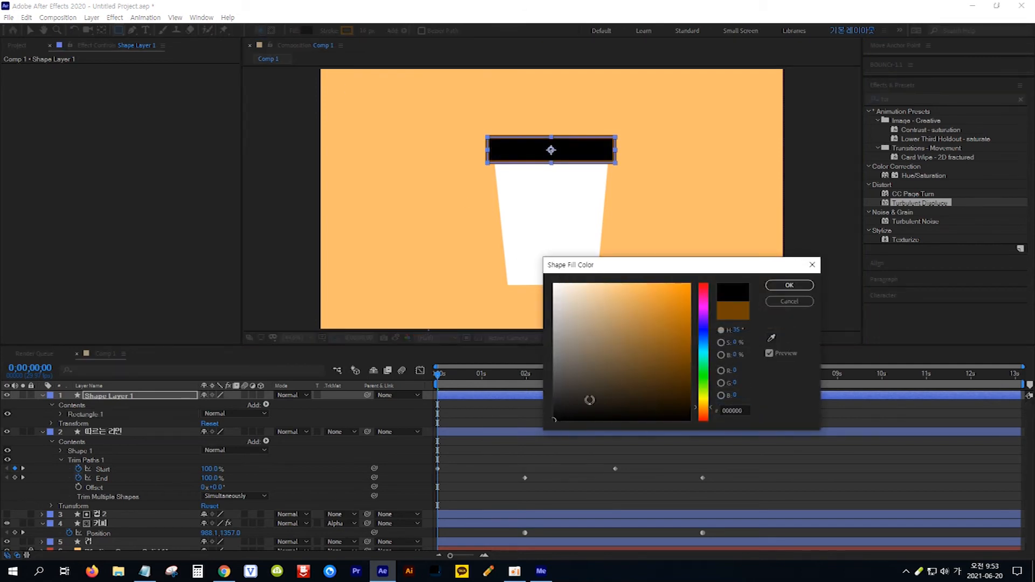
pyautogui.click(777, 285)
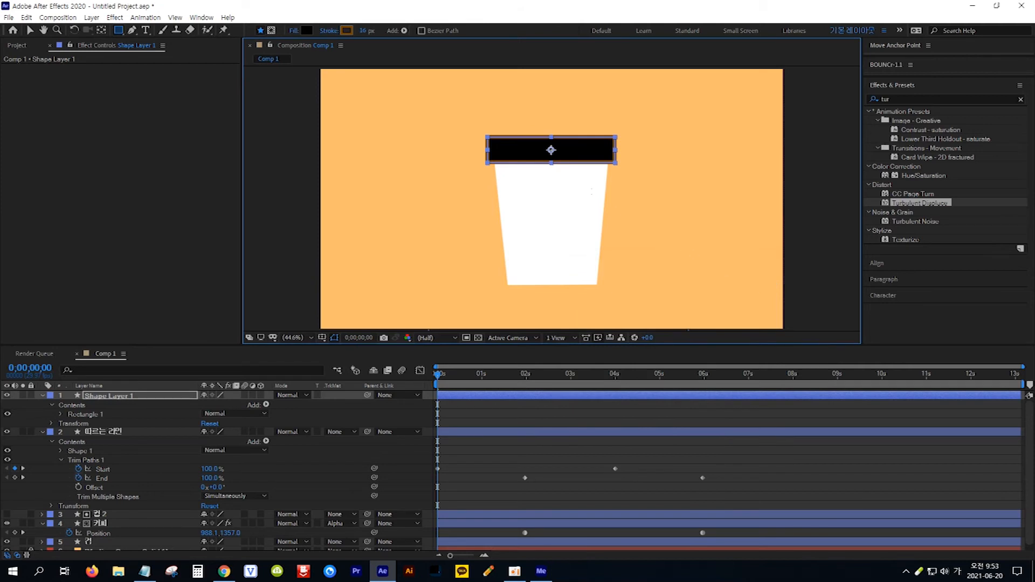
pyautogui.click(330, 30)
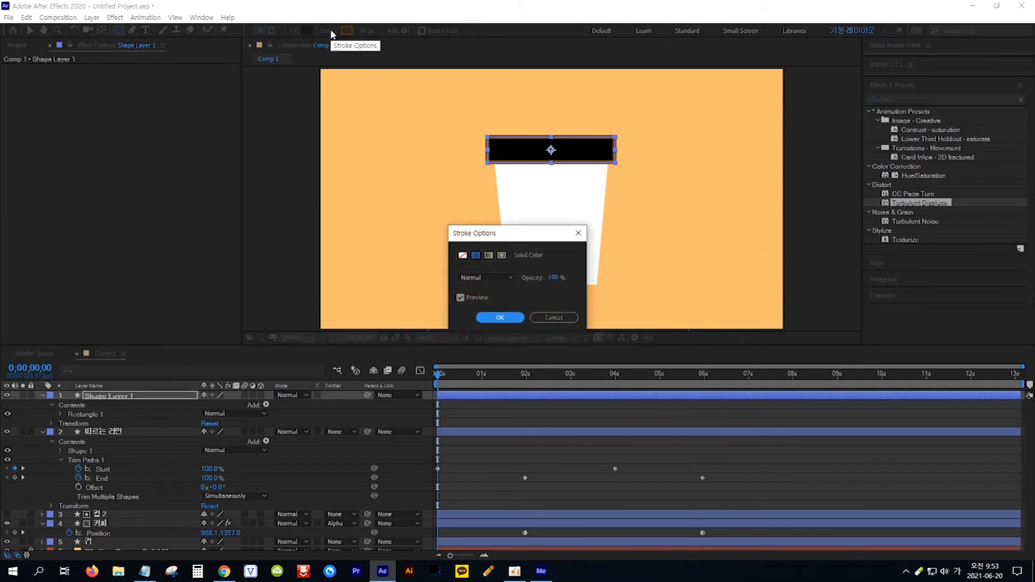
pyautogui.click(463, 256)
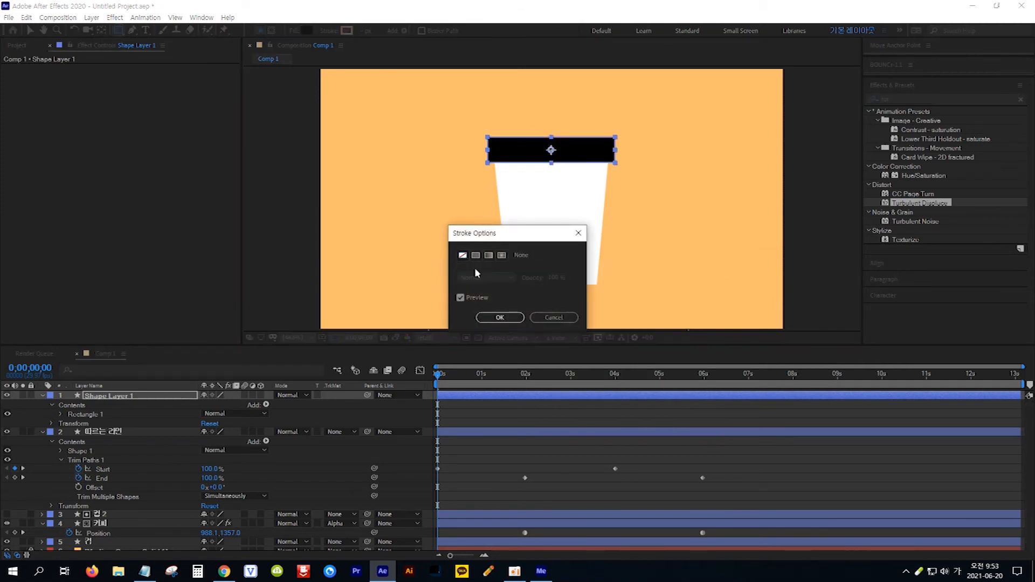
pyautogui.click(510, 318)
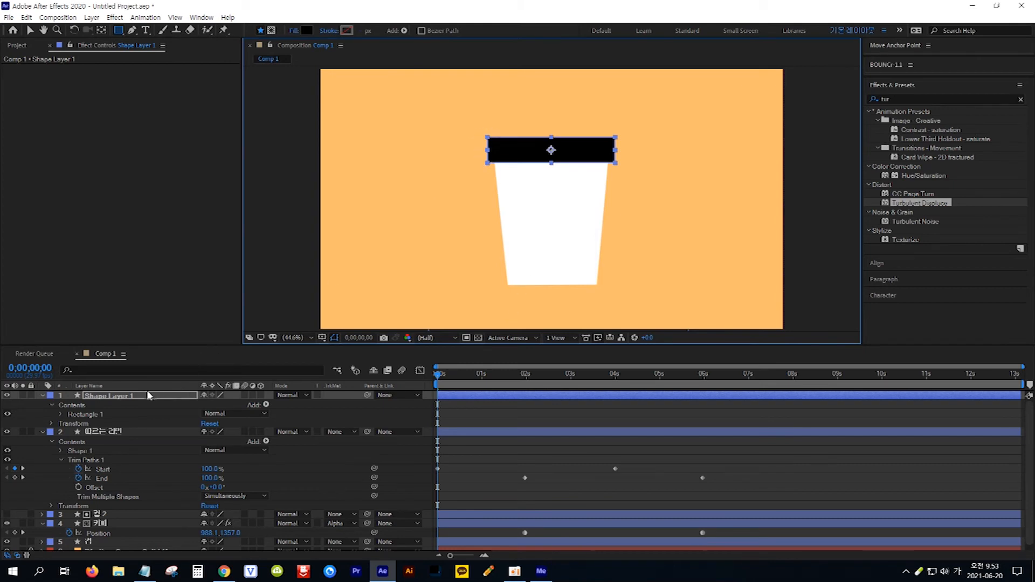
# - Convert the rectangle's Rectangle Path 1 to a Bezier path
pyautogui.click(59, 413)
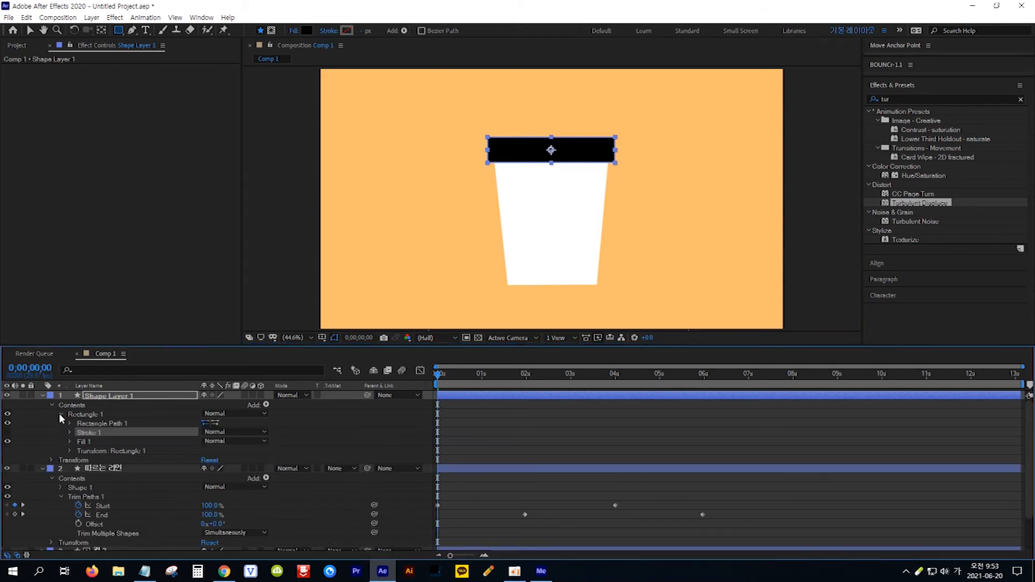
pyautogui.rightClick(99, 424)
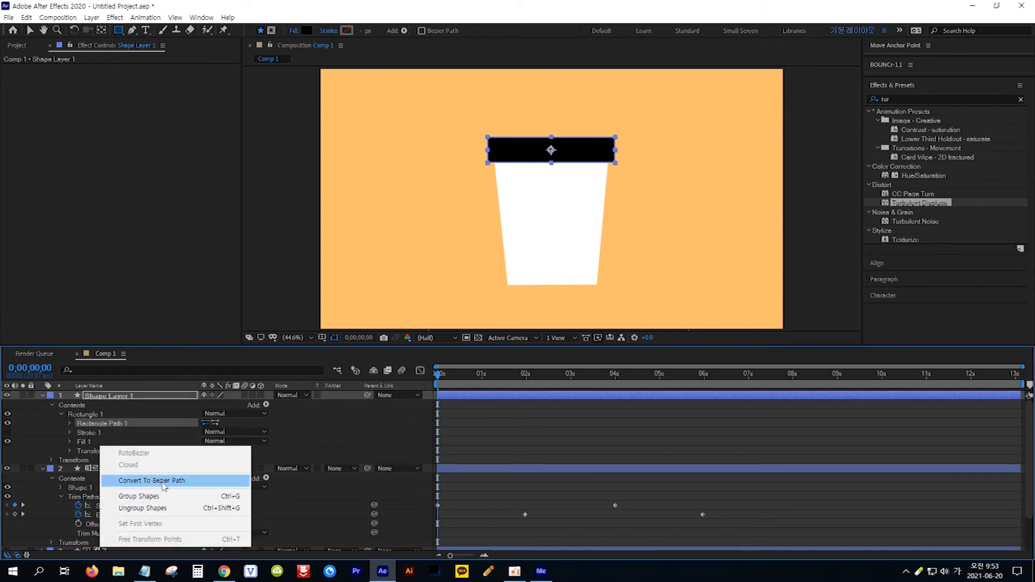
pyautogui.click(196, 481)
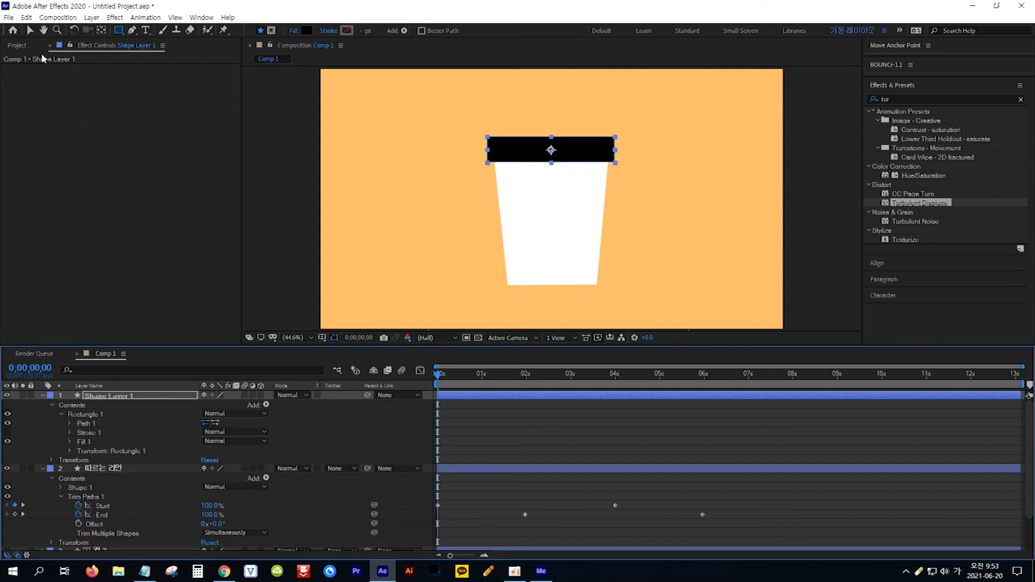
# - Taper the lid shape by nudging the two upper corner points of Path 1 slightly inward
pyautogui.click(31, 31)
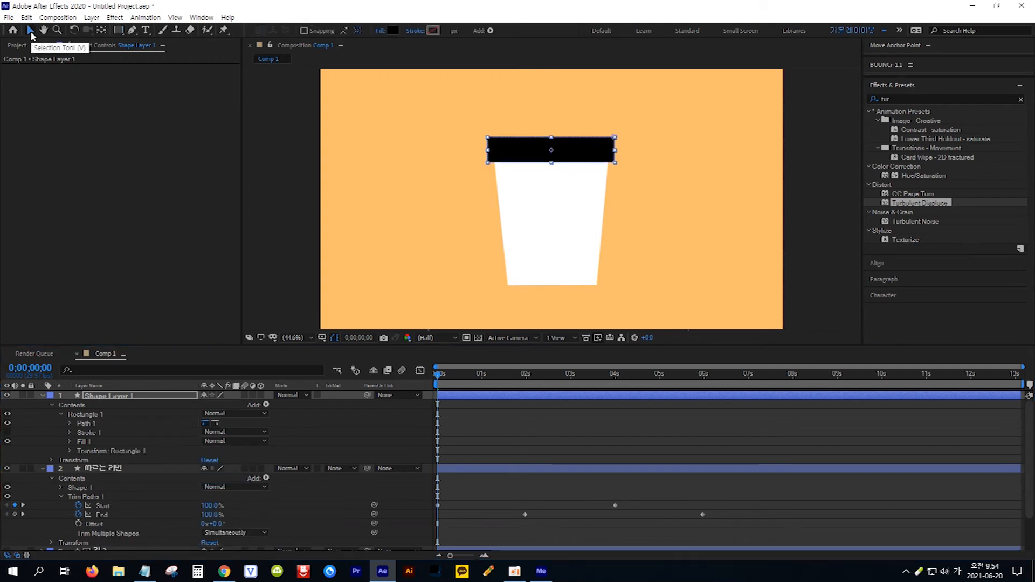
pyautogui.click(88, 422)
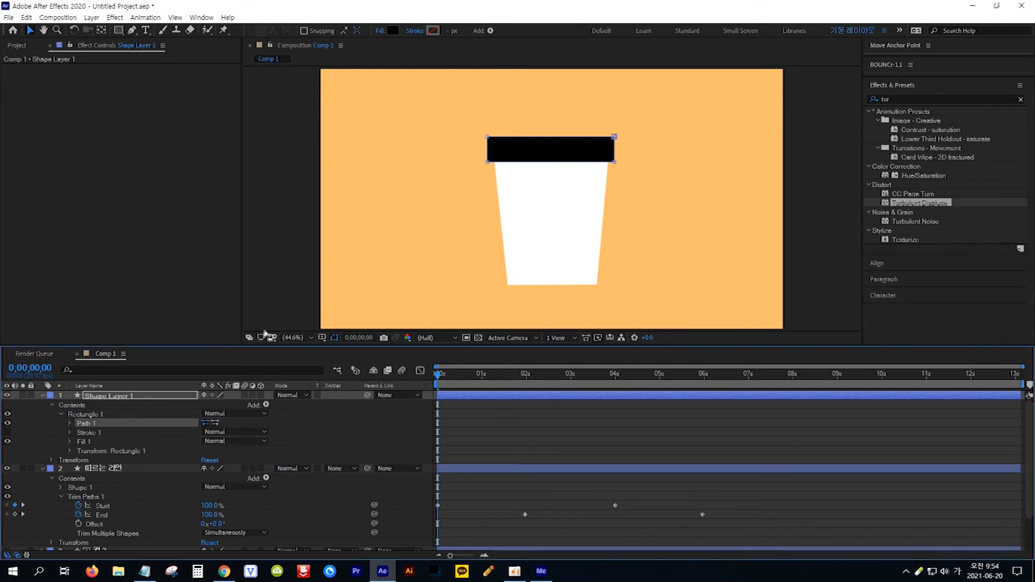
pyautogui.click(477, 130)
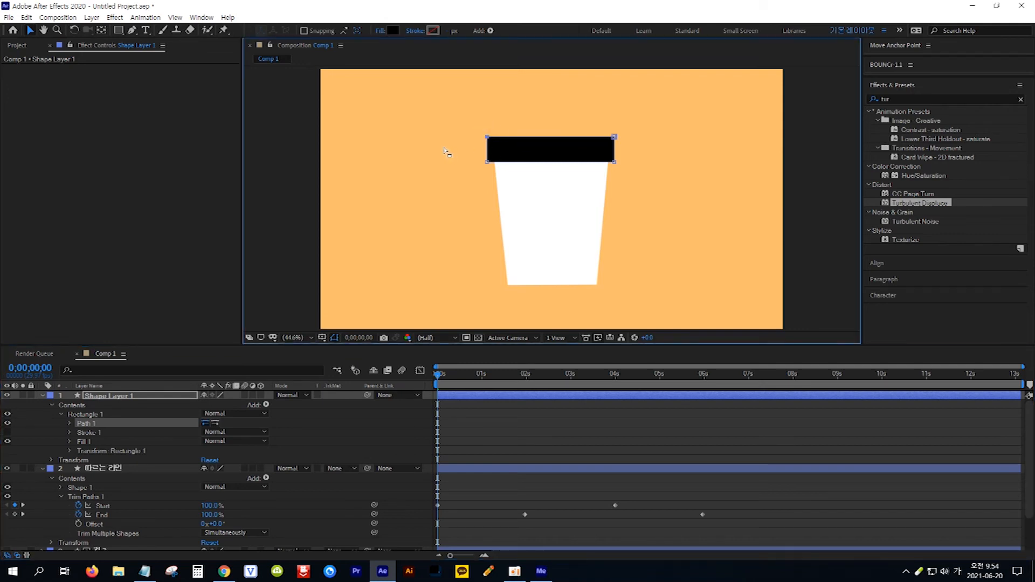
pyautogui.press('Right')
pyautogui.press('Right')
pyautogui.click(614, 137)
pyautogui.press('Left')
pyautogui.press('Left')
pyautogui.press('Left')
# - Move the whole lid layer straight up until it sits just outside the frame above the cup
pyautogui.click(156, 394)
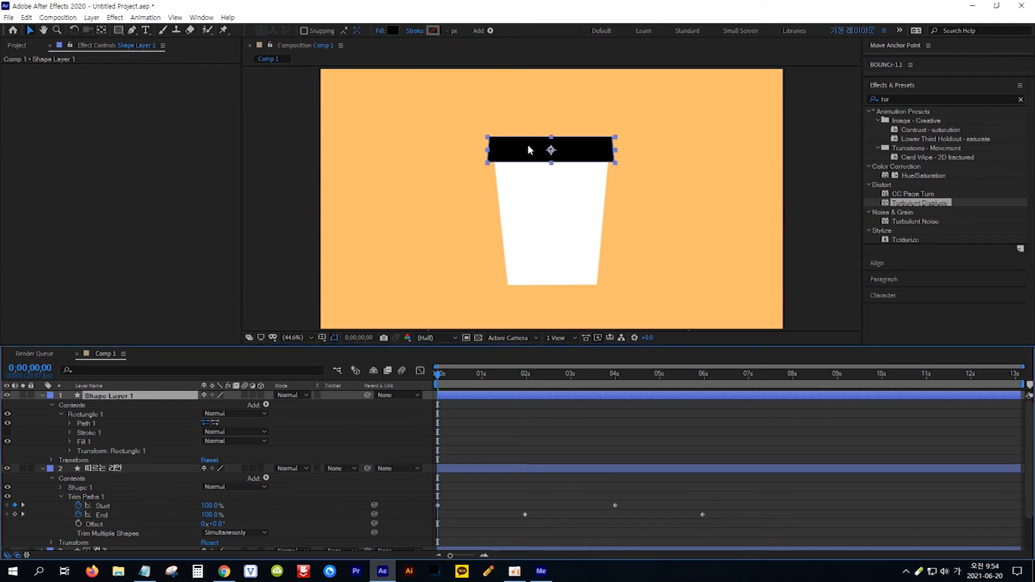
pyautogui.moveTo(528, 144); pyautogui.dragTo(529, 50)
pyautogui.press('Return')
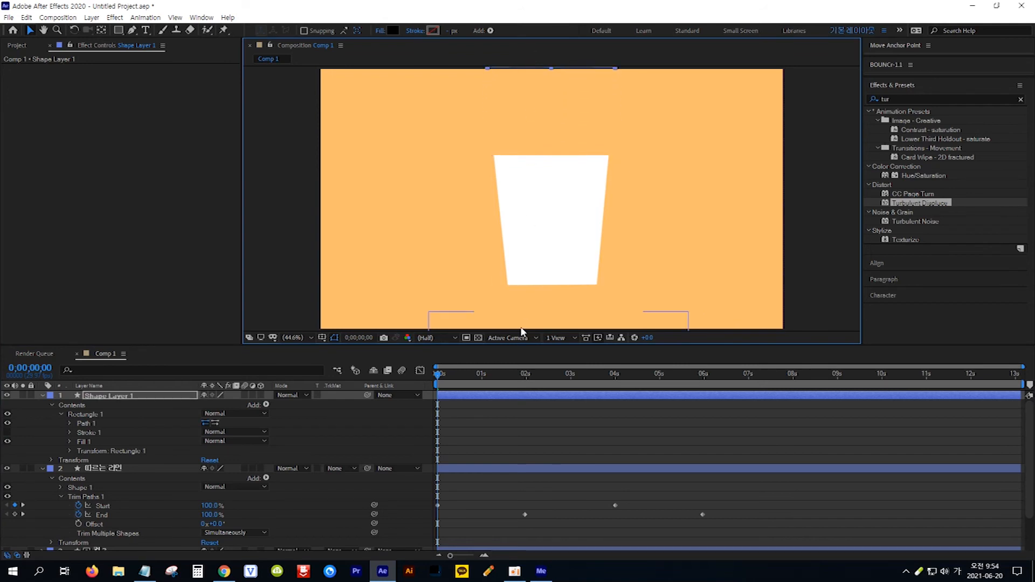
pyautogui.press('space')
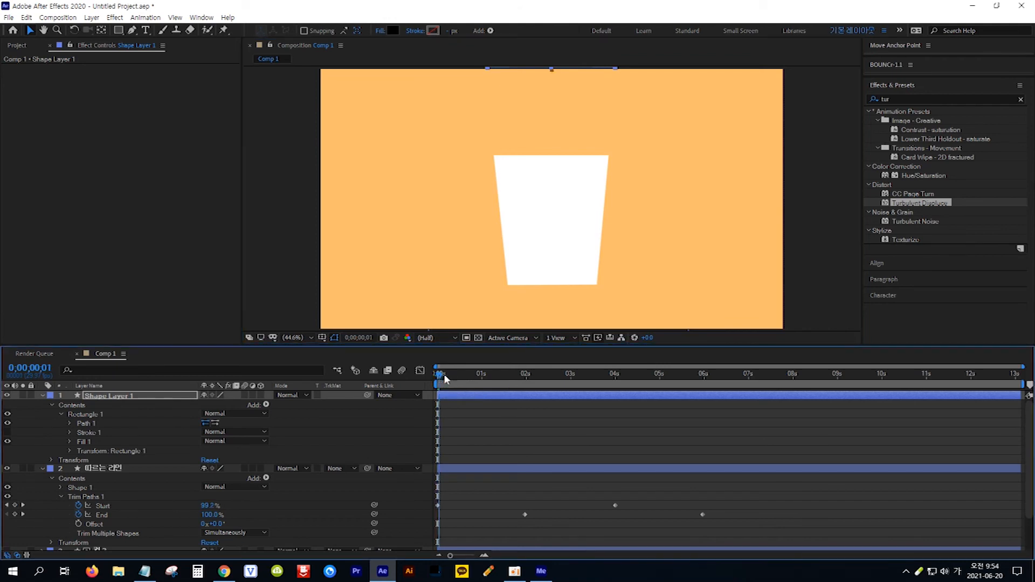
# - Go to 0;00;05;29, where the coffee's last Position keyframe sits, and rename the lid layer 뚜껑
pyautogui.moveTo(489, 382); pyautogui.dragTo(703, 384)
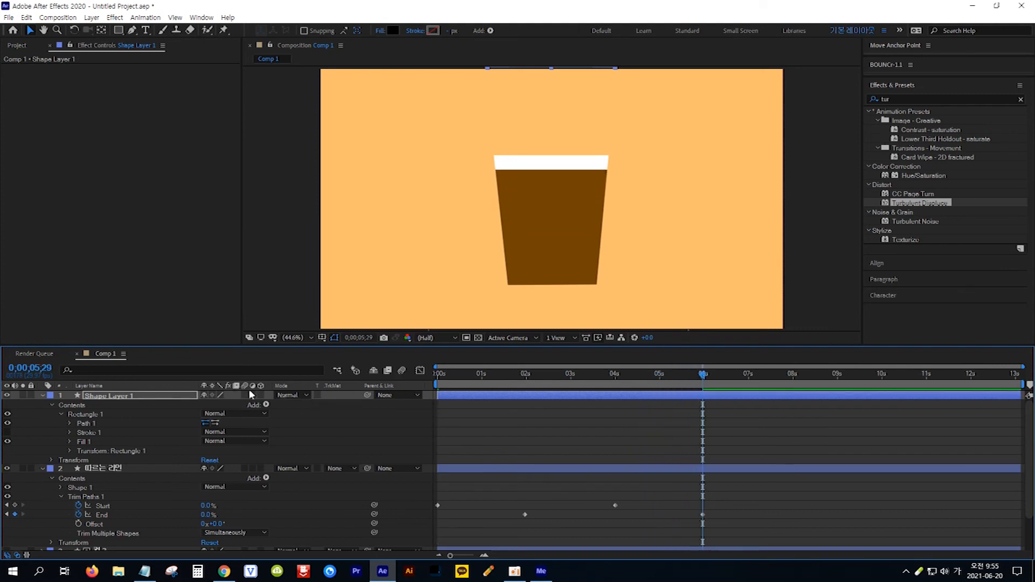
pyautogui.click(161, 395)
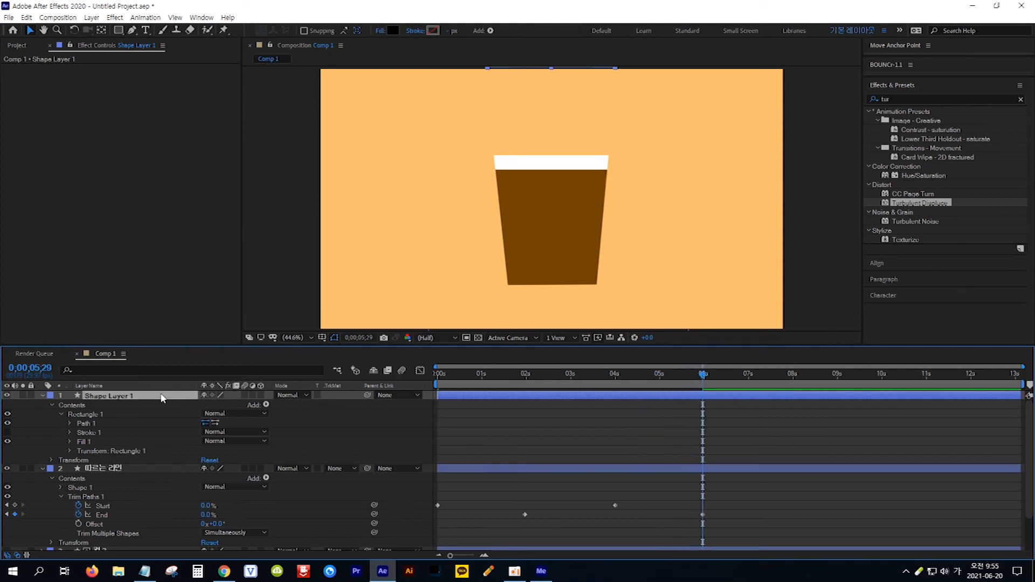
pyautogui.press('Return')
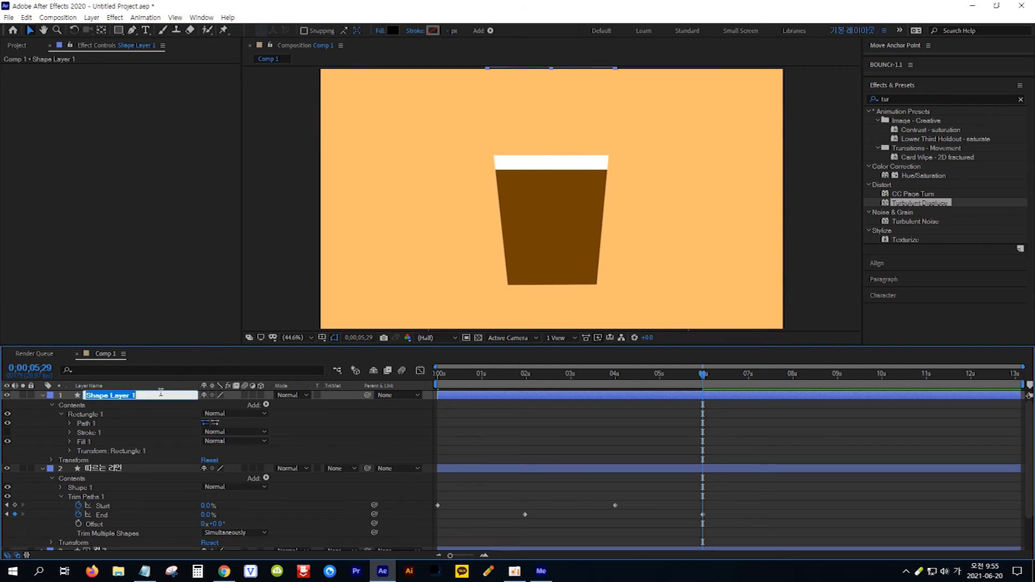
pyautogui.write('ㄸㅜ껑')
pyautogui.press('Return')
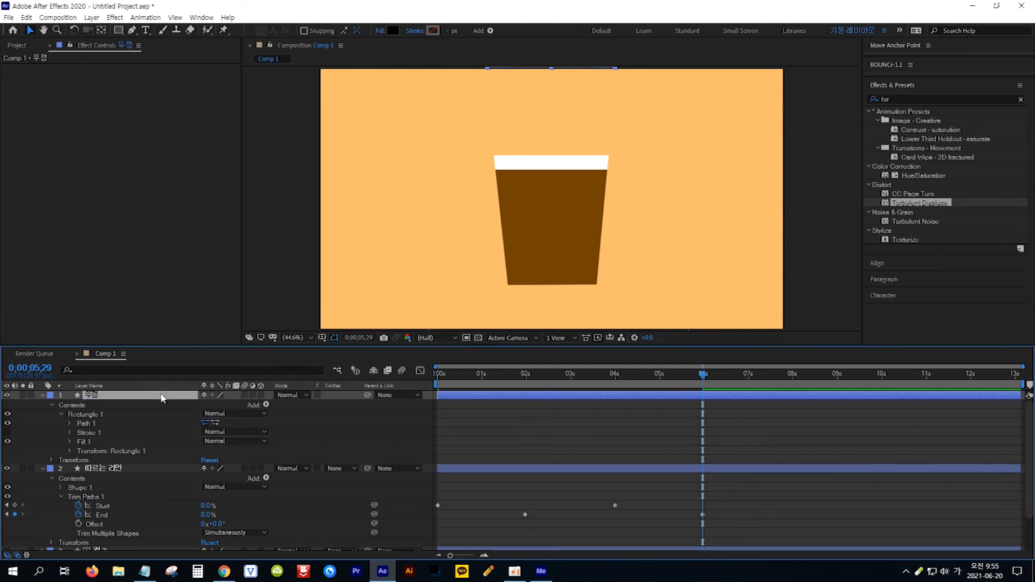
# - Keyframe the 뚜껑 layer's Position at 0;00;05;29 and lower it onto the cup's rim at 7 seconds, with Position 956.8, 309.4
pyautogui.press('p')
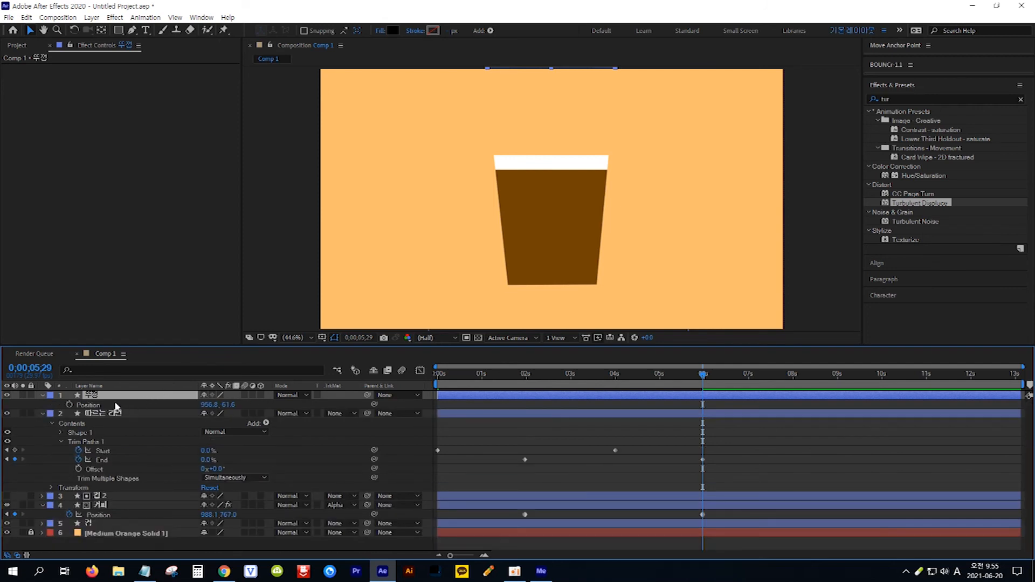
pyautogui.click(68, 405)
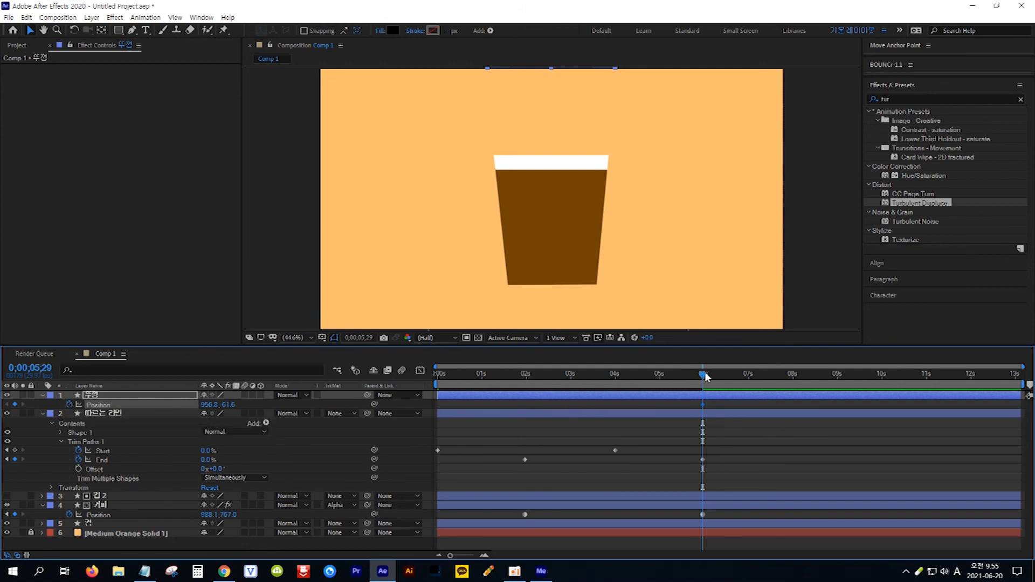
pyautogui.moveTo(703, 378); pyautogui.dragTo(748, 379)
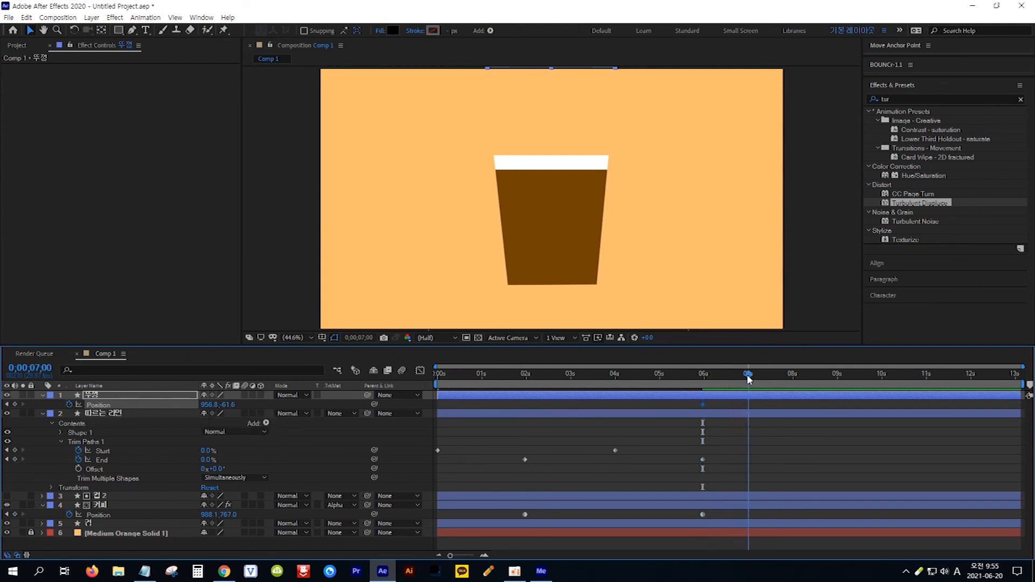
pyautogui.click(229, 406)
pyautogui.write('-66.6')
pyautogui.press('Return')
pyautogui.moveTo(218, 404); pyautogui.dragTo(415, 424)
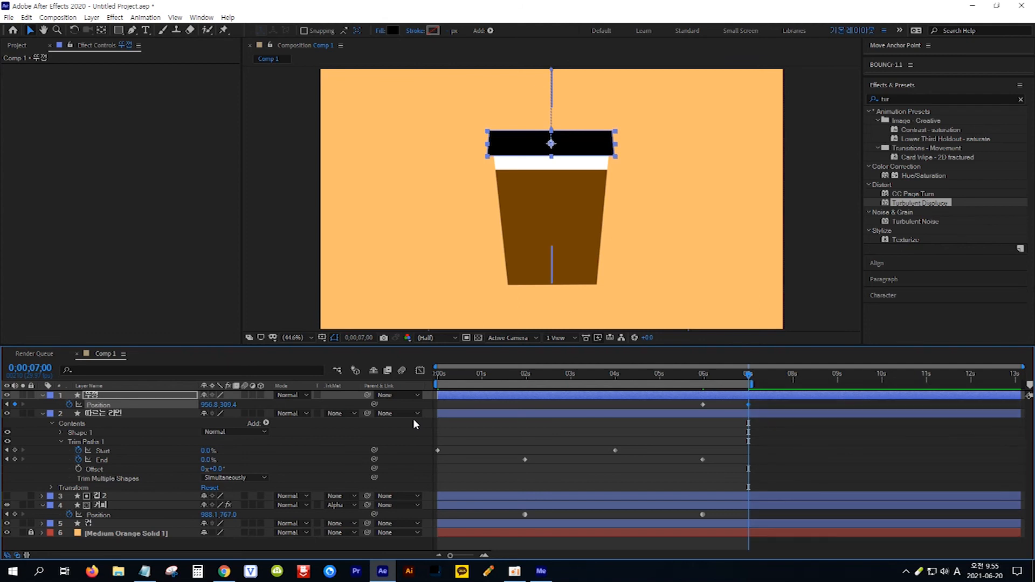
# - Preview the animation from the start and scrub between 3 and 4 seconds to check the stream against the coffee level
pyautogui.press('Home')
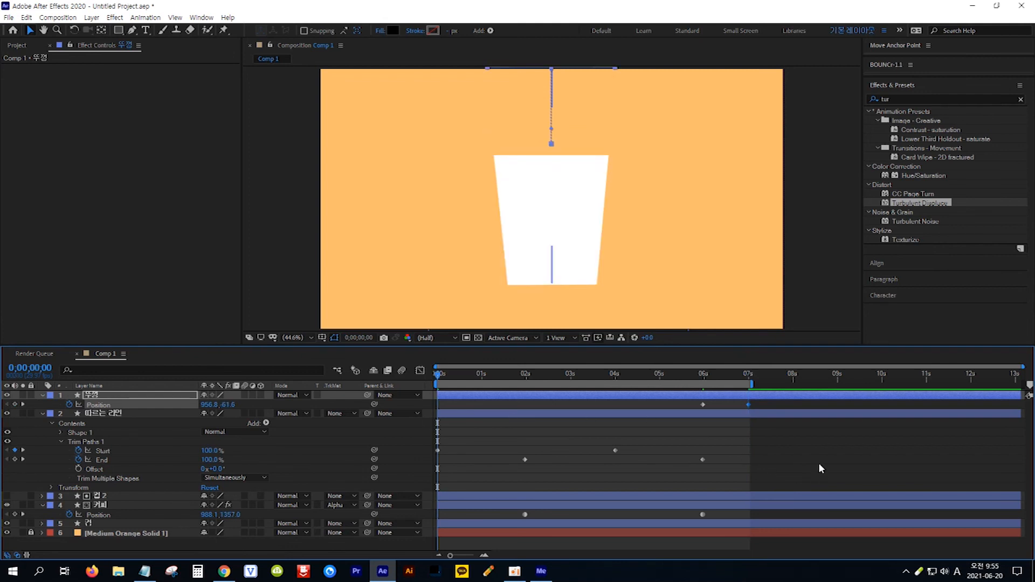
pyautogui.press('space')
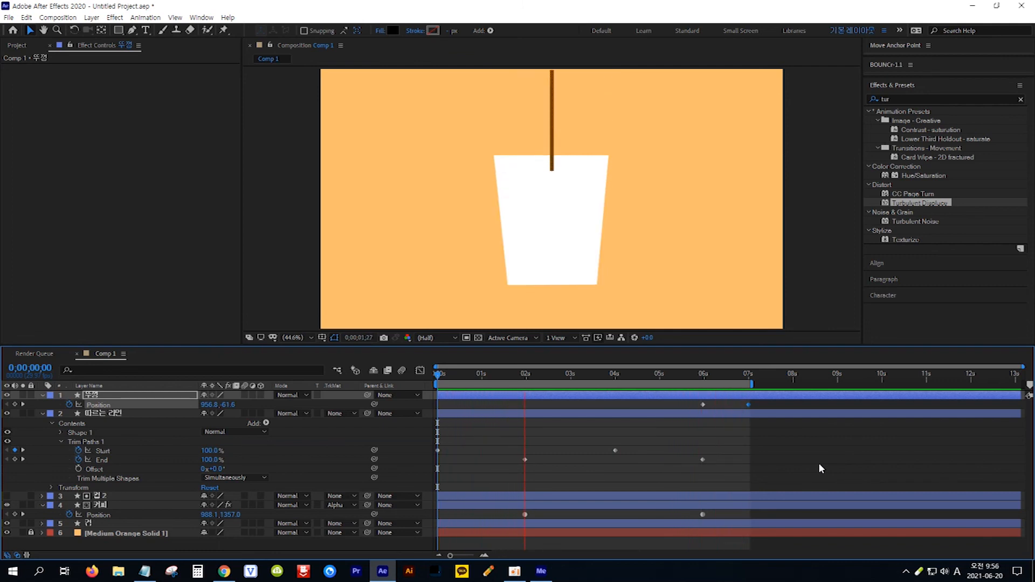
pyautogui.press('space')
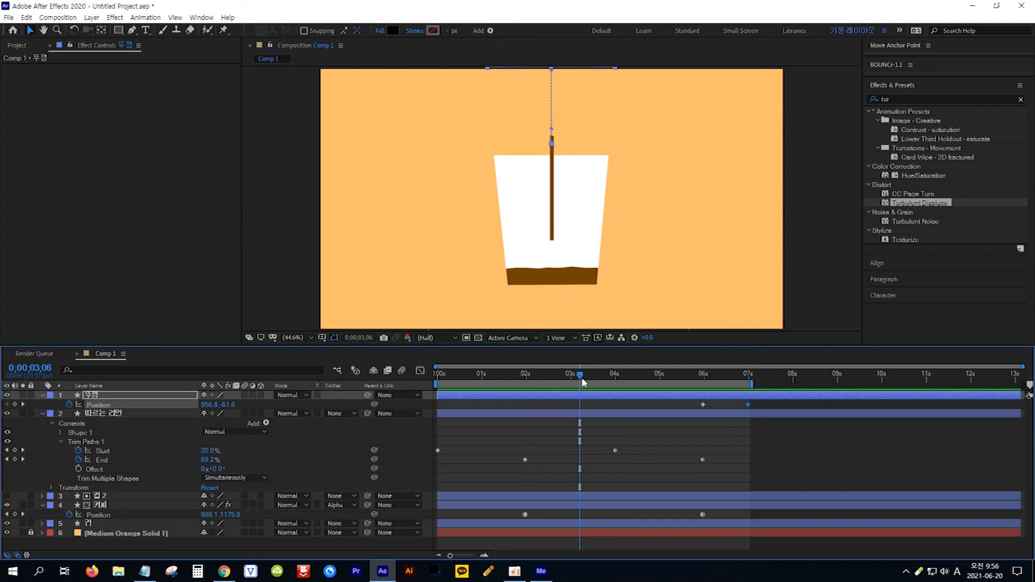
pyautogui.moveTo(581, 378); pyautogui.dragTo(606, 381)
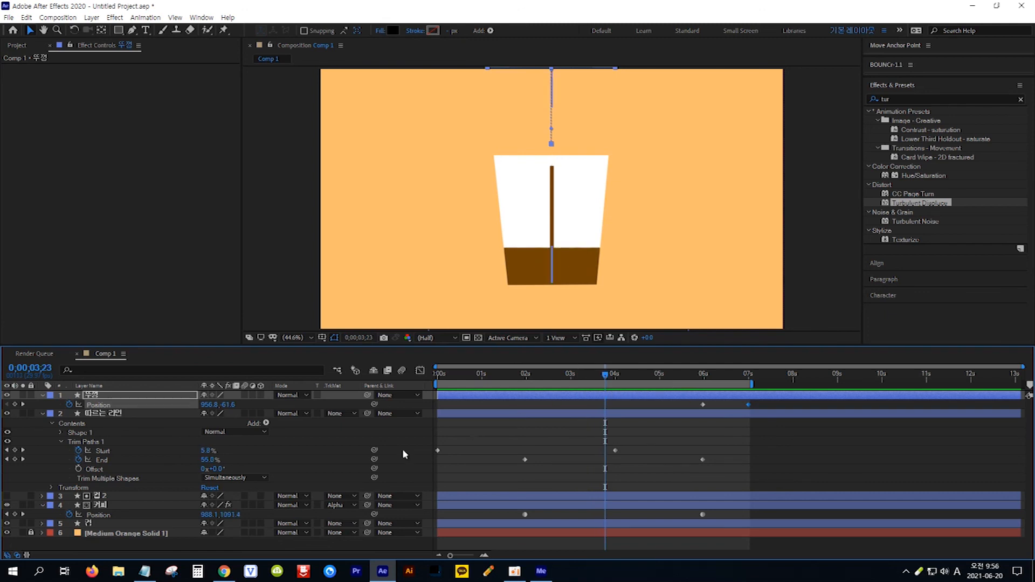
# - Ease both Position keyframes of the 커피 layer and shift them about 1 second later, checking the result from the start
pyautogui.click(132, 504)
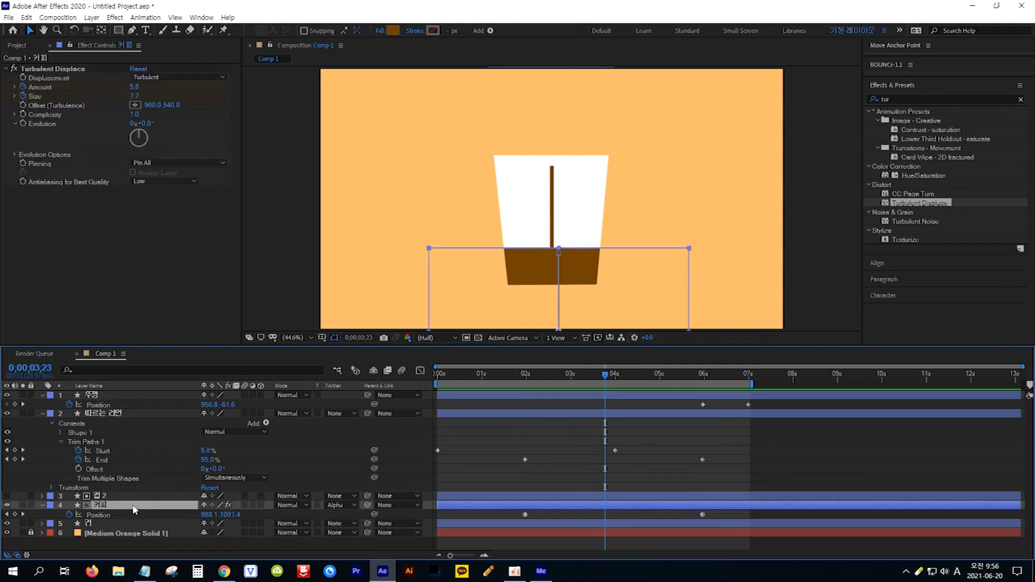
pyautogui.click(102, 515)
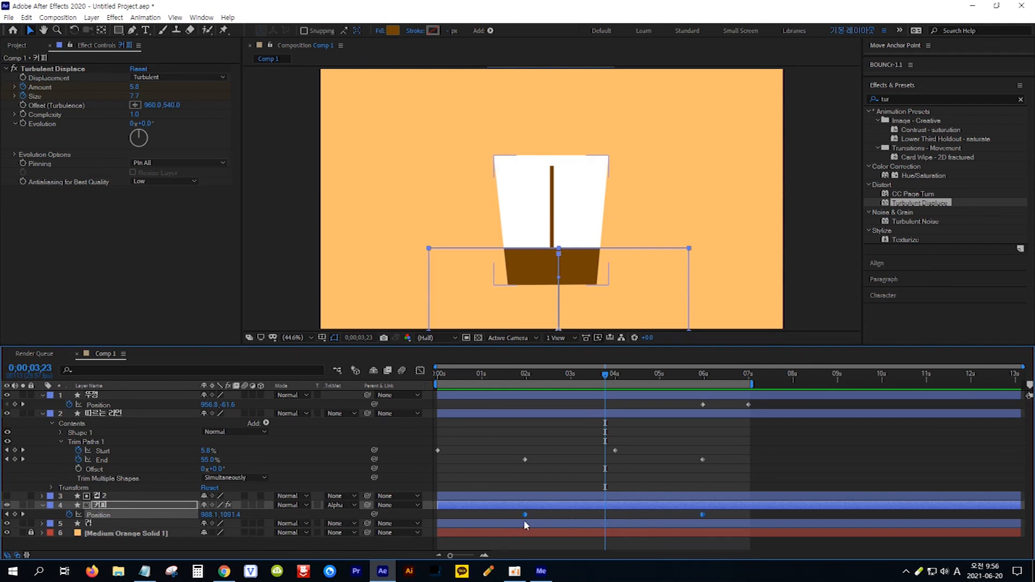
pyautogui.moveTo(528, 520)
pyautogui.moveTo(528, 519); pyautogui.dragTo(573, 519)
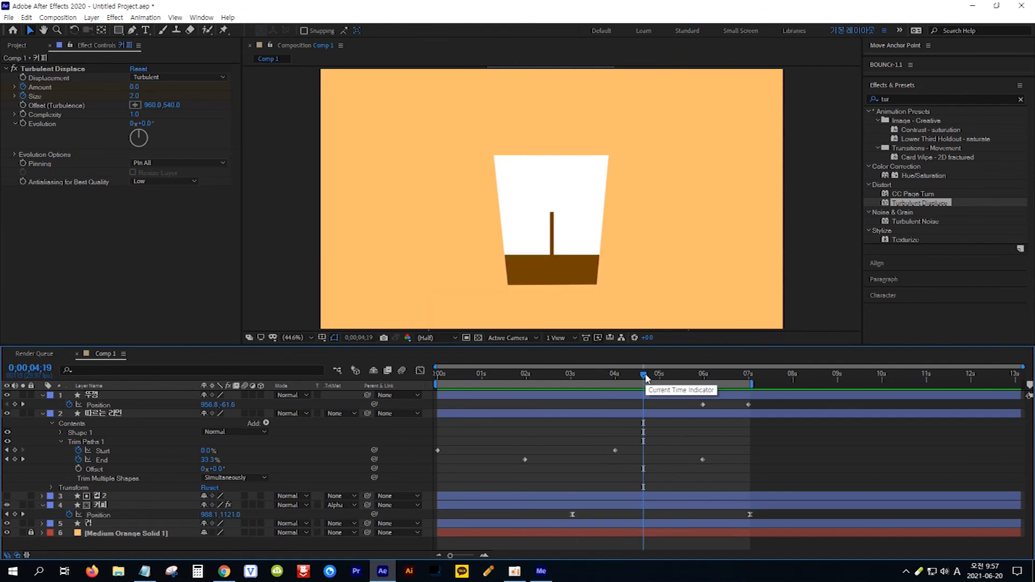
pyautogui.moveTo(646, 378); pyautogui.dragTo(418, 379)
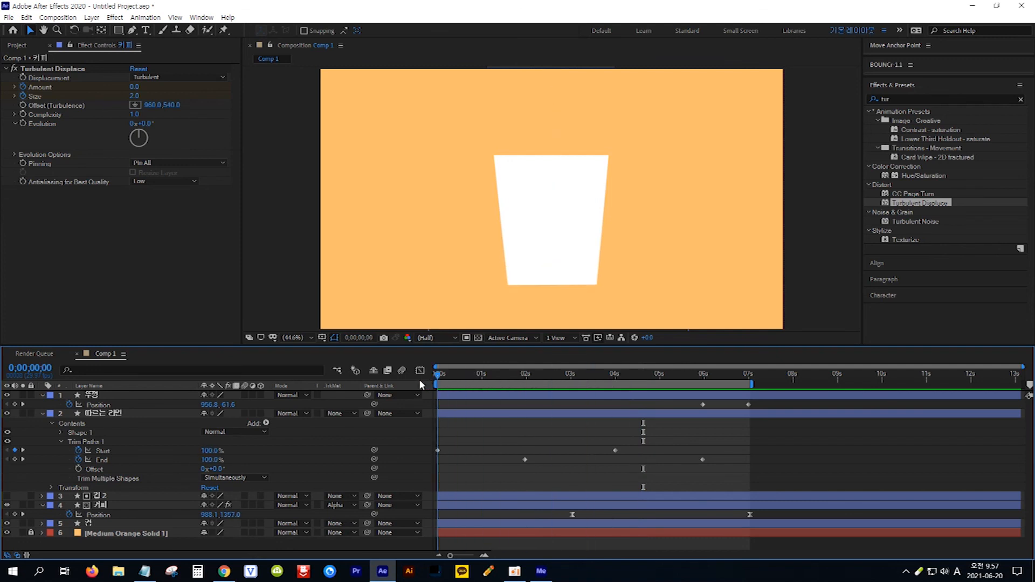
pyautogui.press('space')
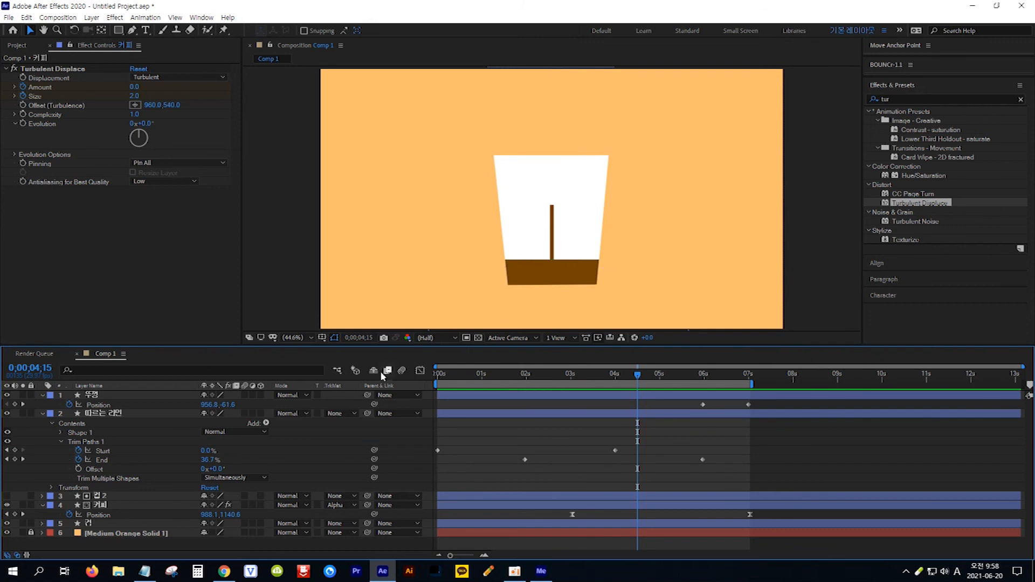
# - Shift the 커피 layer's Turbulent Displace Amount and Size keyframes later to line up with its Position keyframes at 0;00;03;01 and about 7 seconds
pyautogui.click(116, 505)
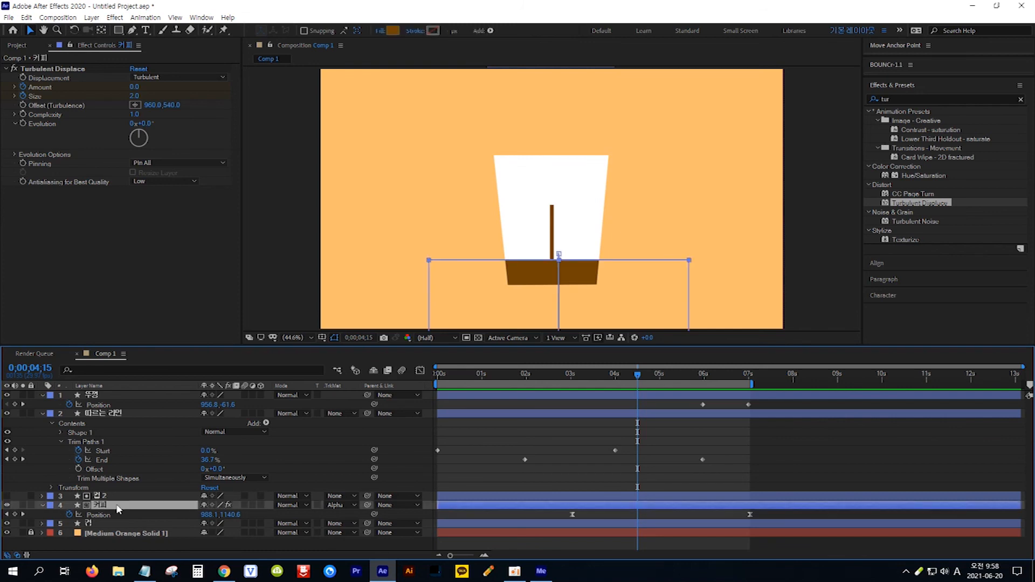
pyautogui.press('u')
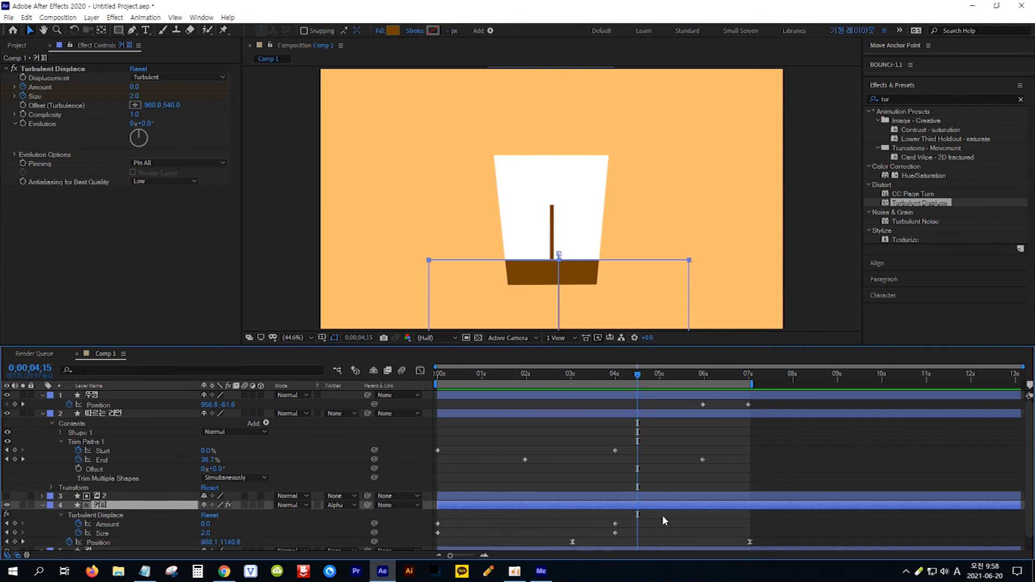
pyautogui.moveTo(662, 515); pyautogui.dragTo(429, 534)
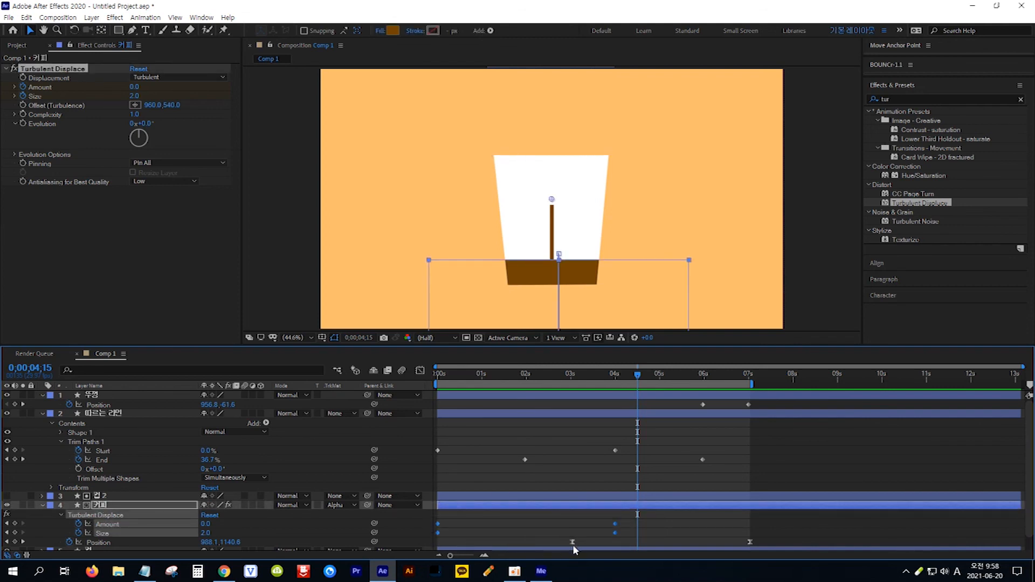
pyautogui.moveTo(573, 543)
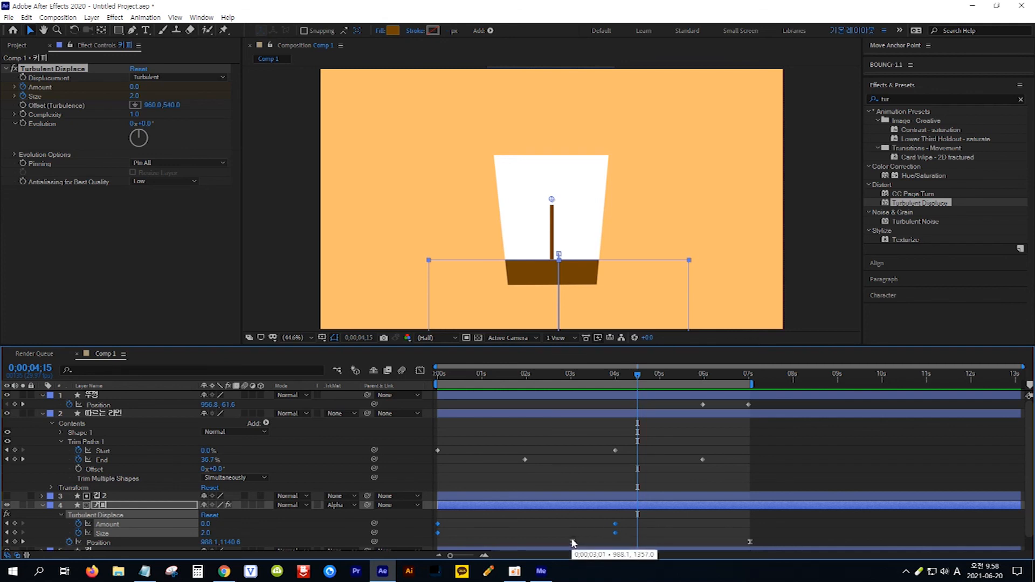
pyautogui.moveTo(438, 532); pyautogui.dragTo(571, 532)
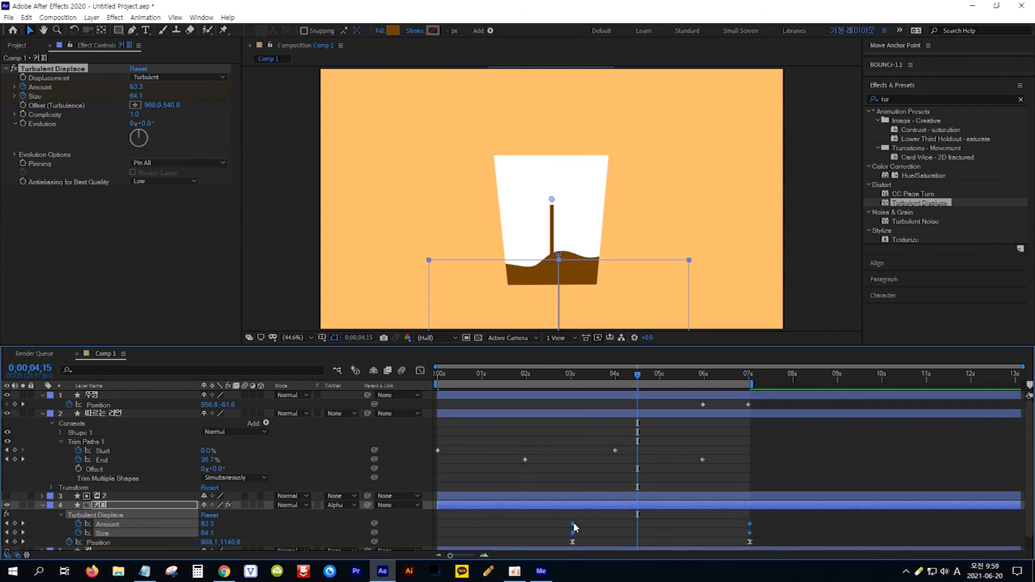
# - Deselect everything and preview the retimed pouring animation from the start
pyautogui.moveTo(638, 376); pyautogui.dragTo(411, 375)
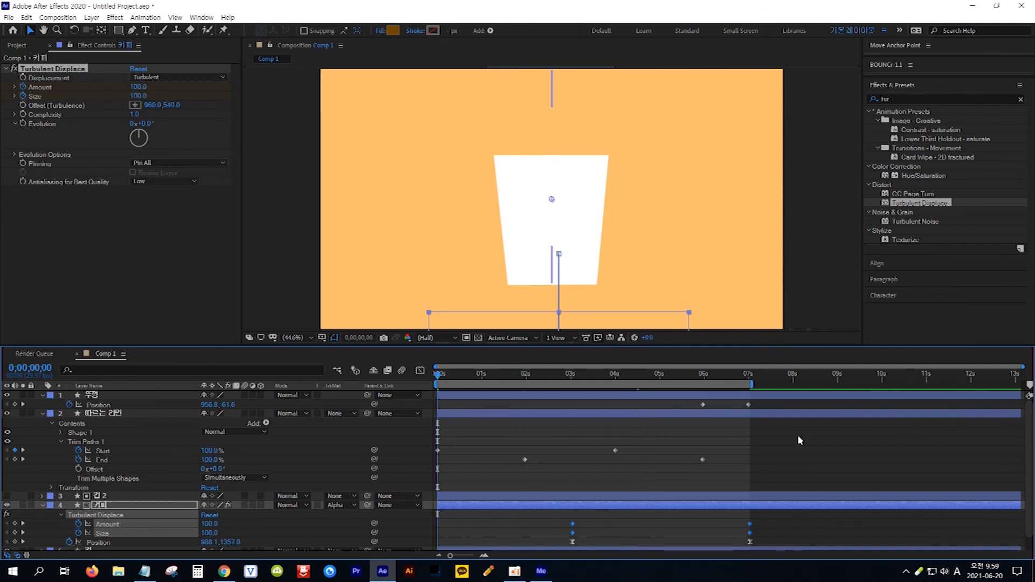
pyautogui.click(845, 464)
pyautogui.press('space')
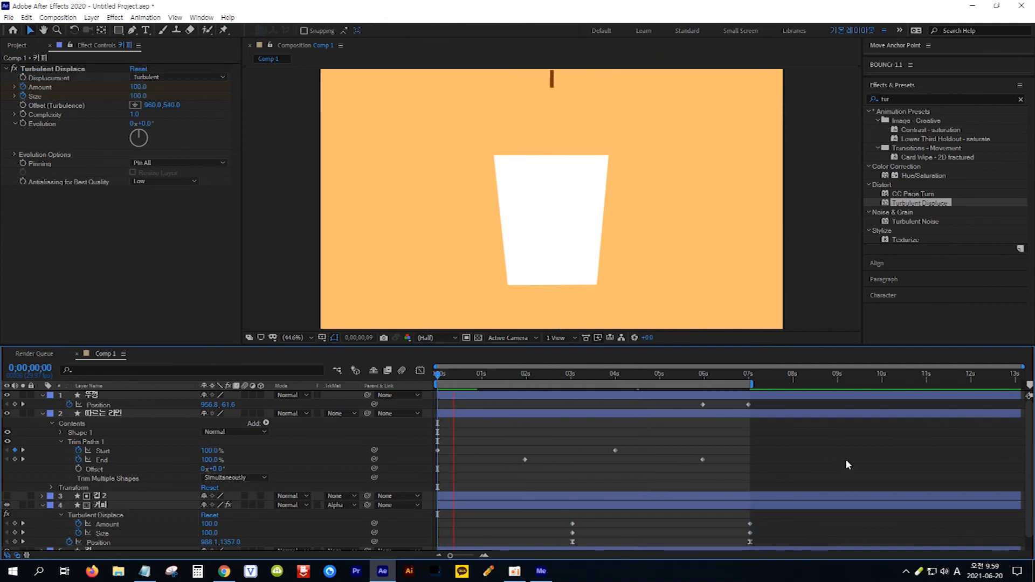